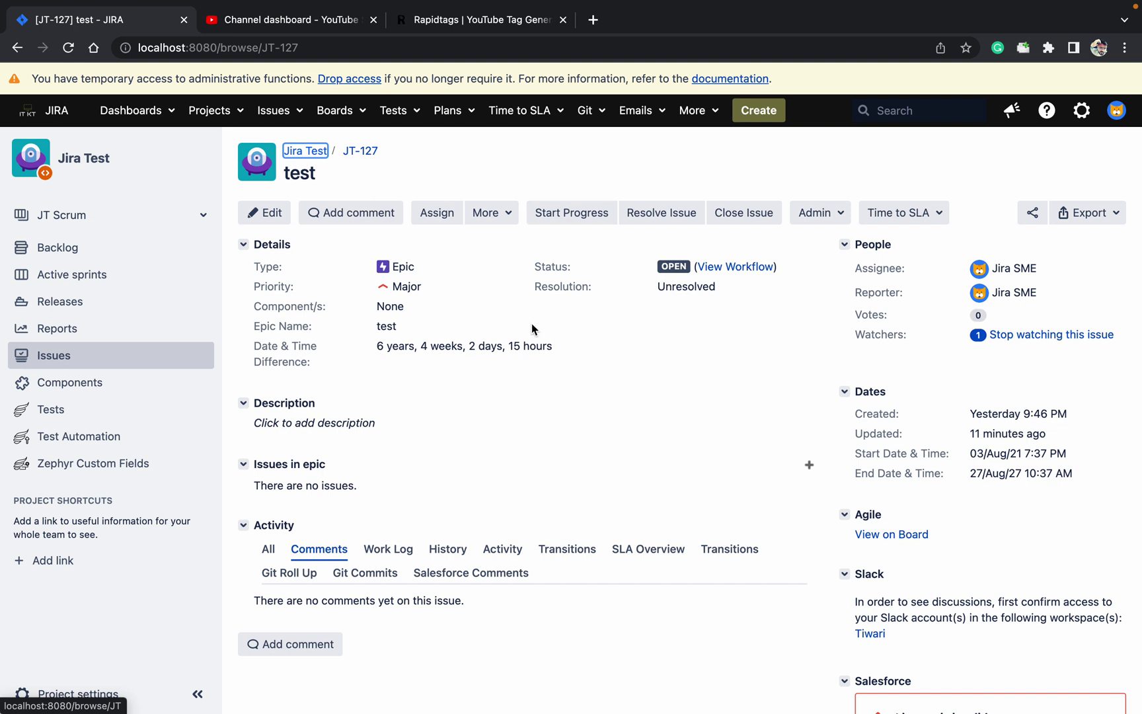
Step: Open the Custom fields page under Jira administration's Issues section
left_click(1081, 111)
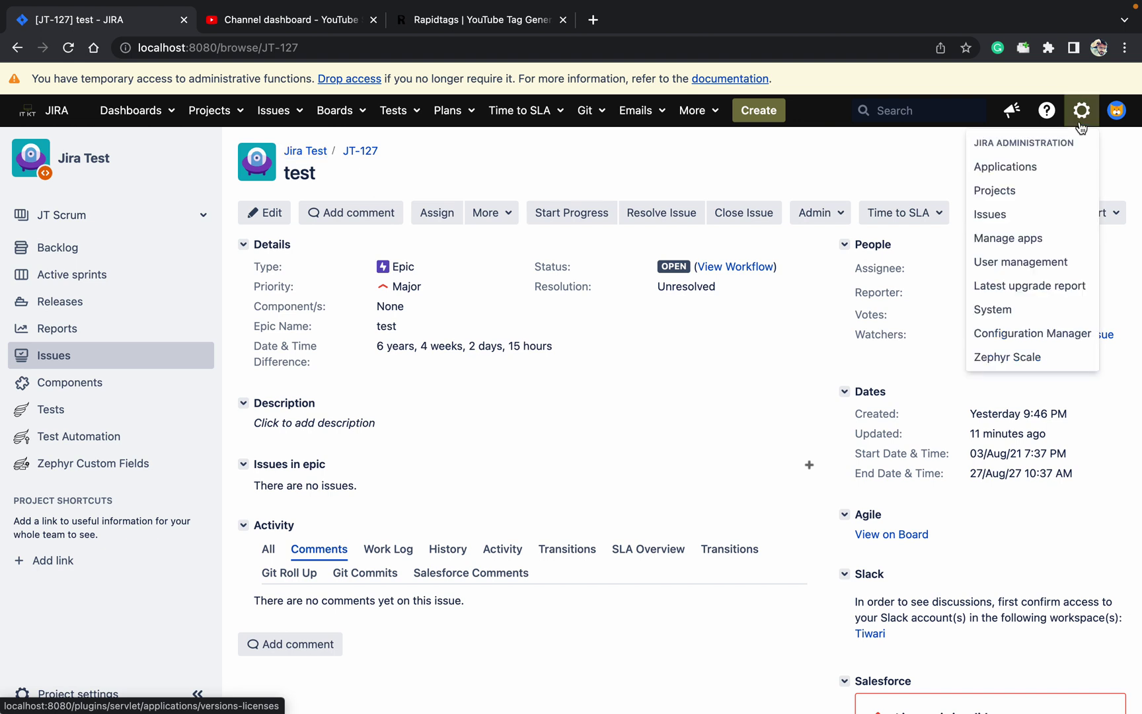
left_click(1036, 215, "super")
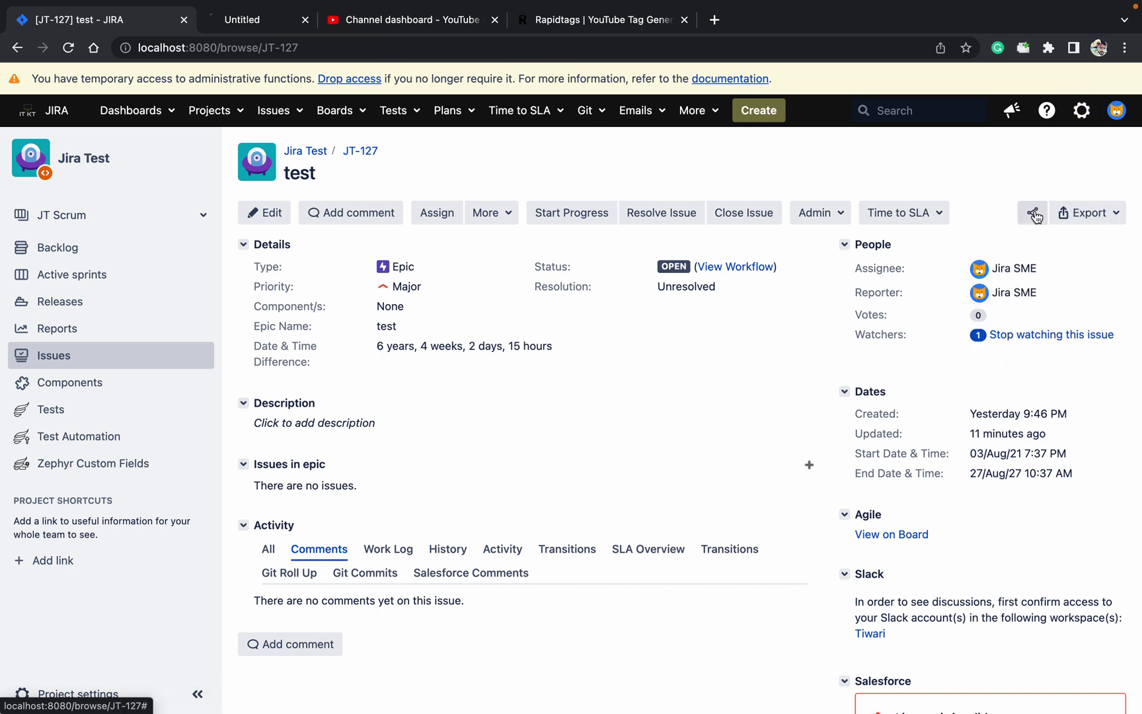
left_click(265, 20)
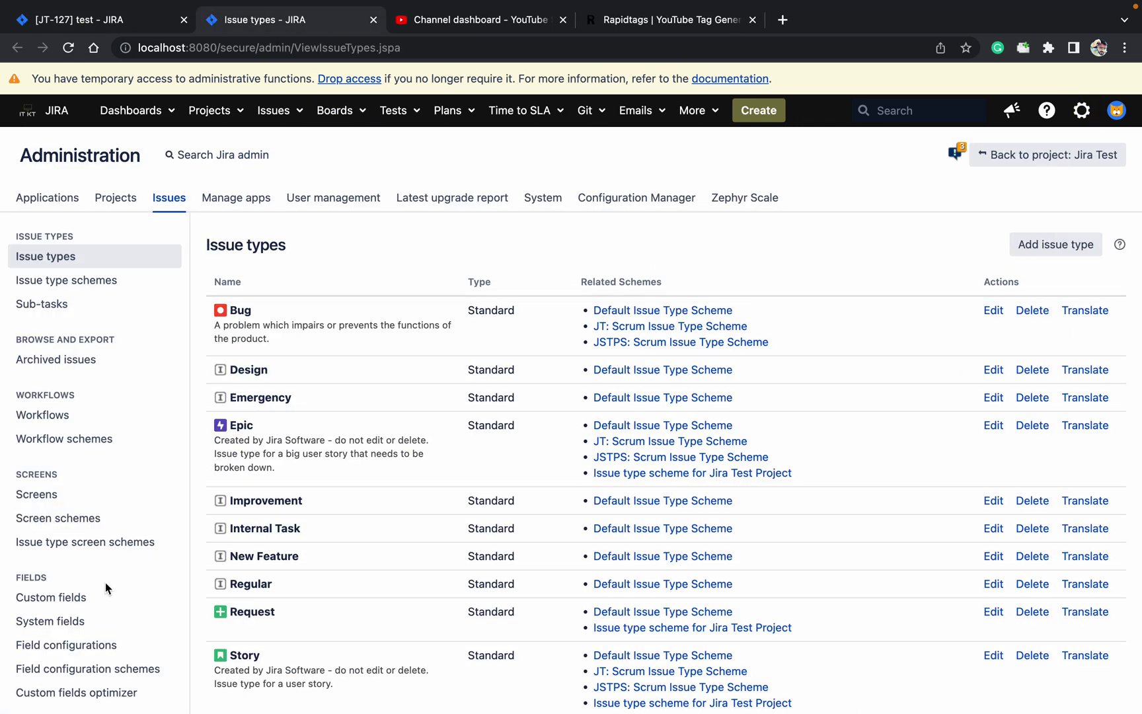
left_click(51, 598)
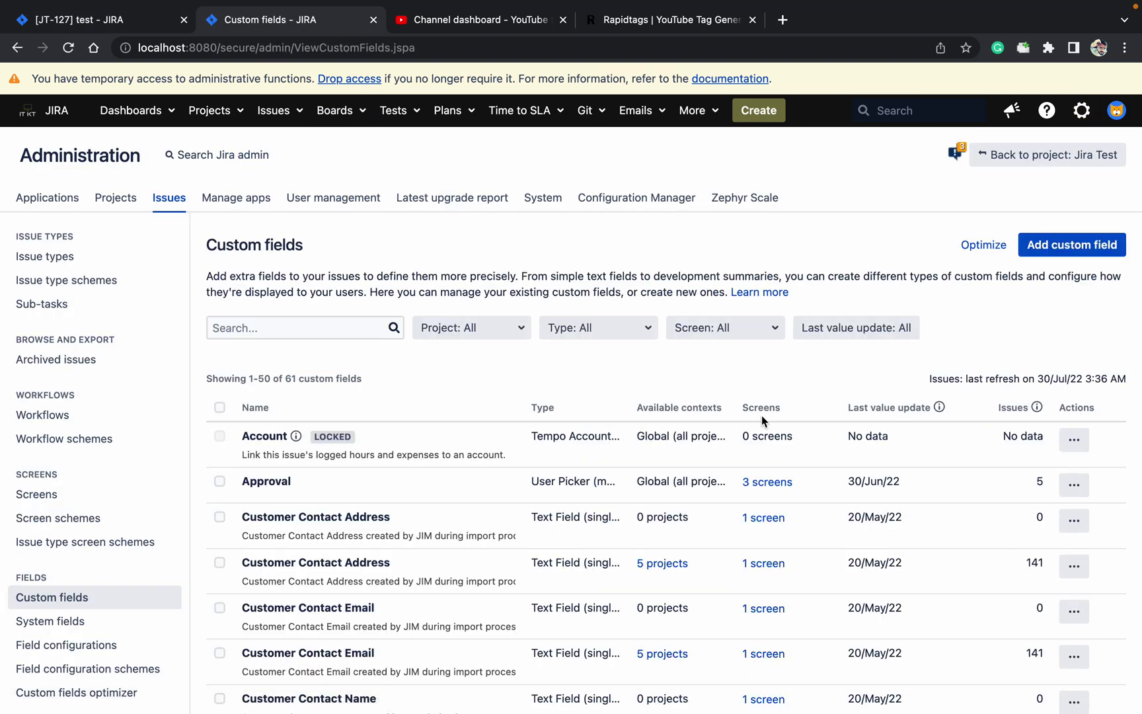
Step: Start a new custom field and choose the Time In Status Field (JMCF app) type, searching 'stat' under All
left_click(1067, 245)
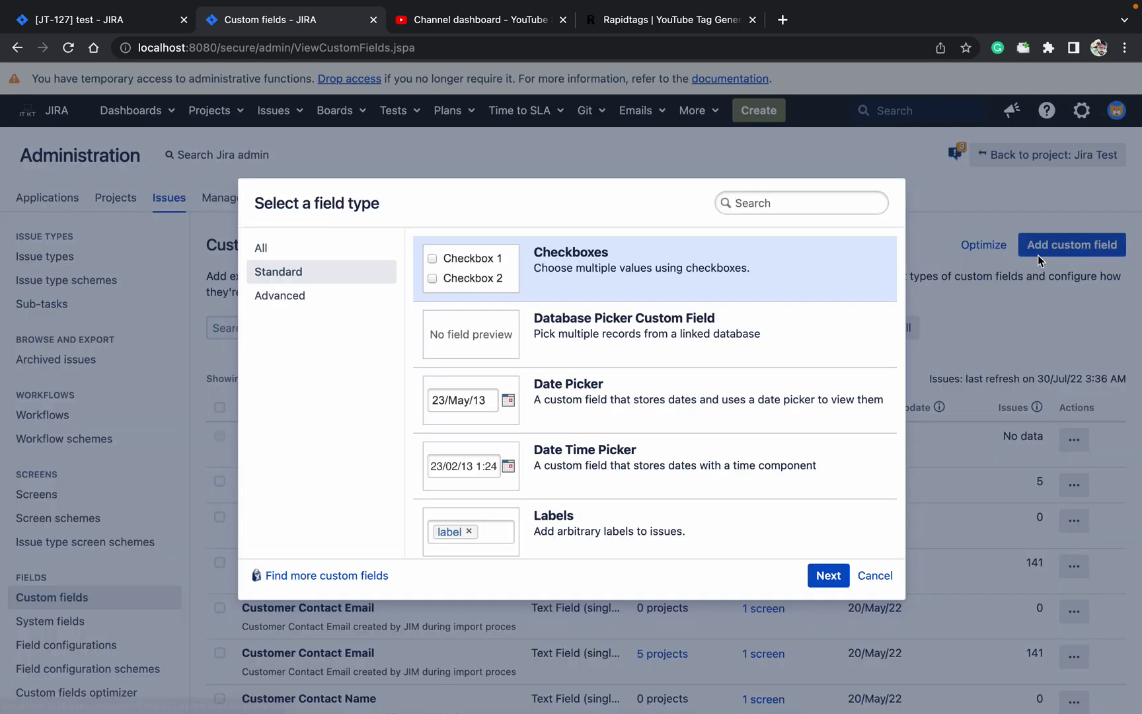
left_click(316, 248)
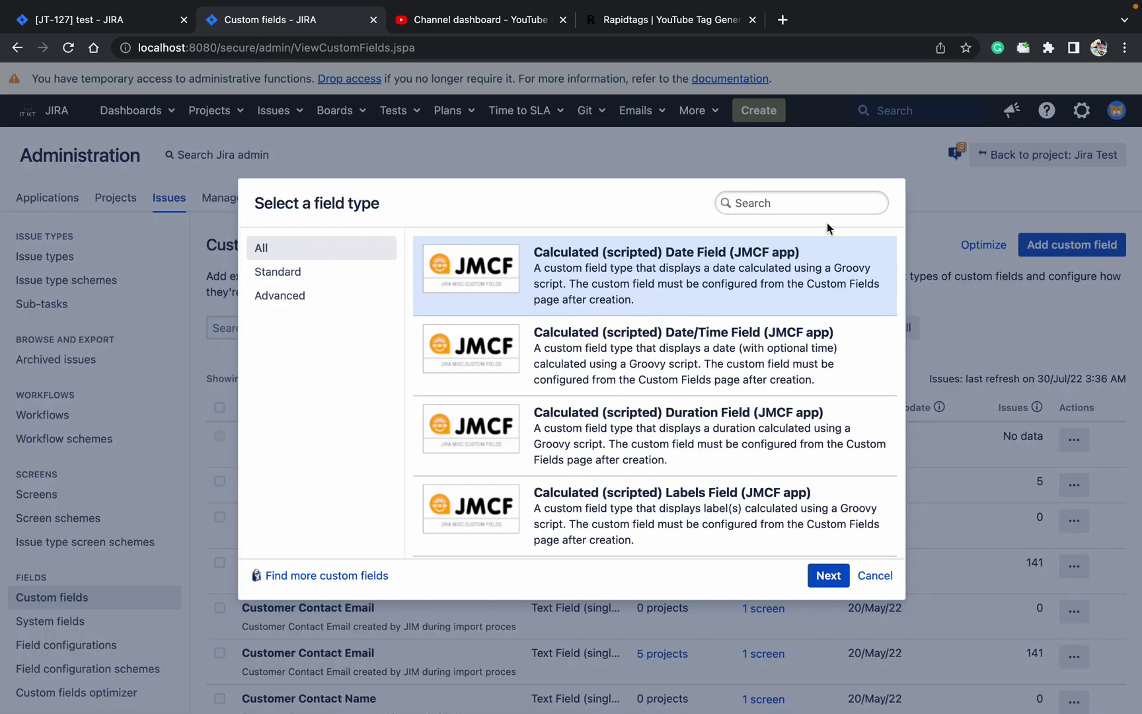
left_click(802, 203)
type("stat")
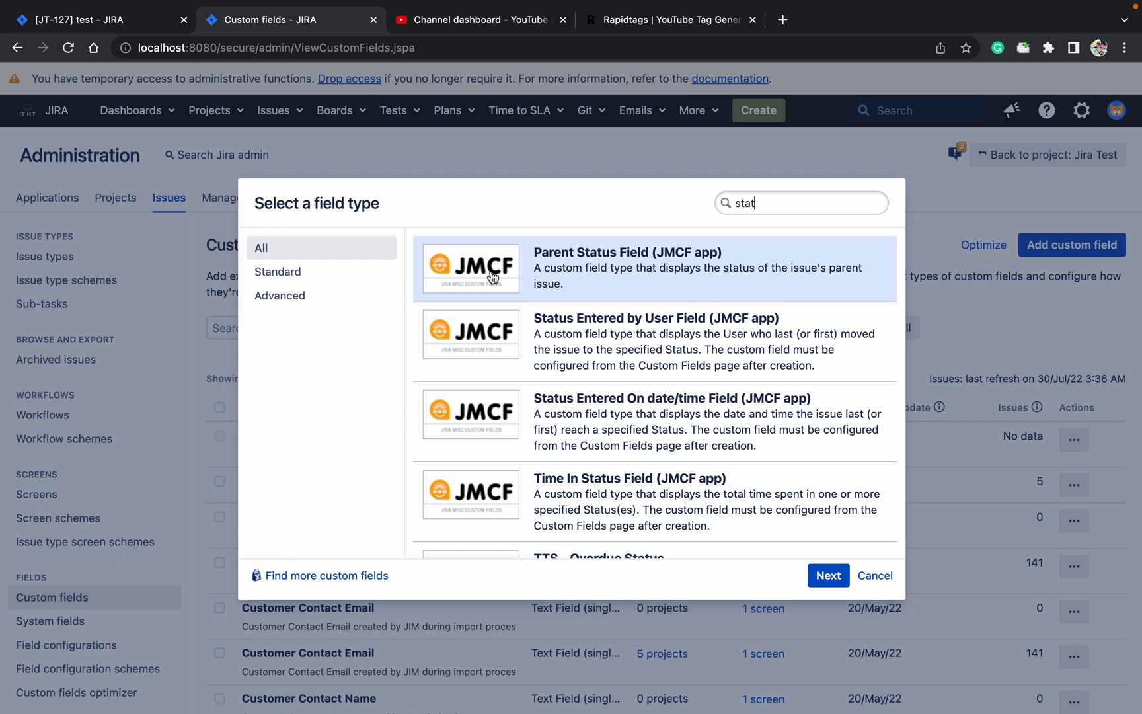
left_click(626, 490)
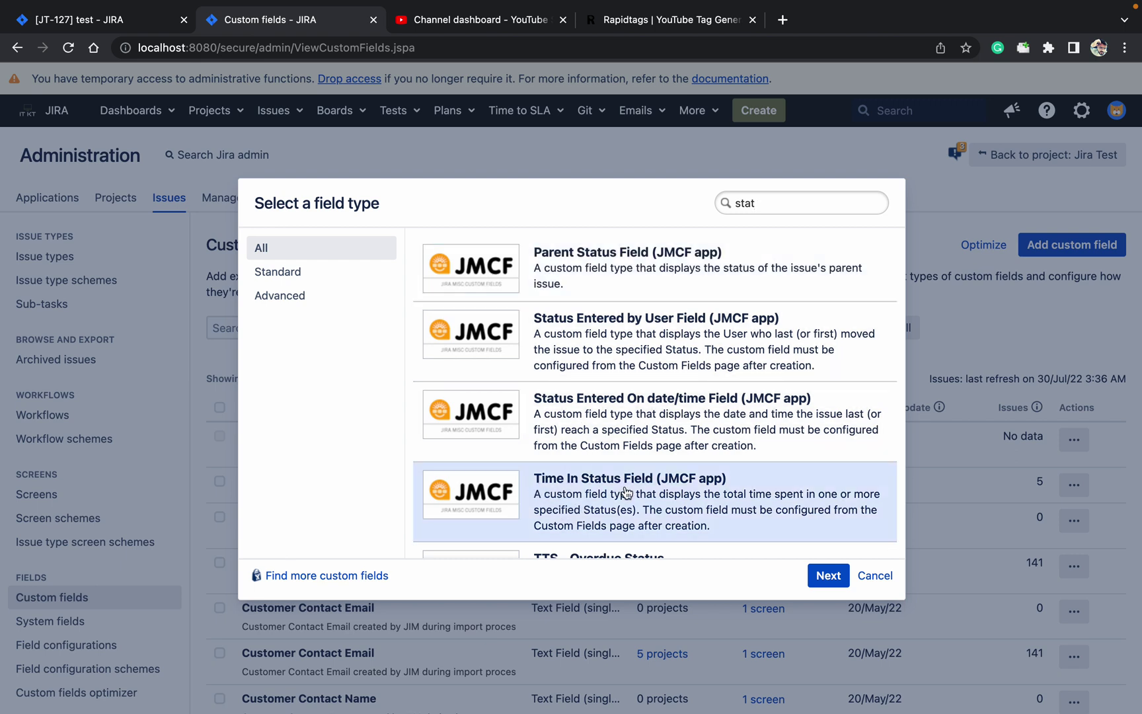
Step: Name the new custom field 'Time In Status', copied from the field type title
left_click(826, 575)
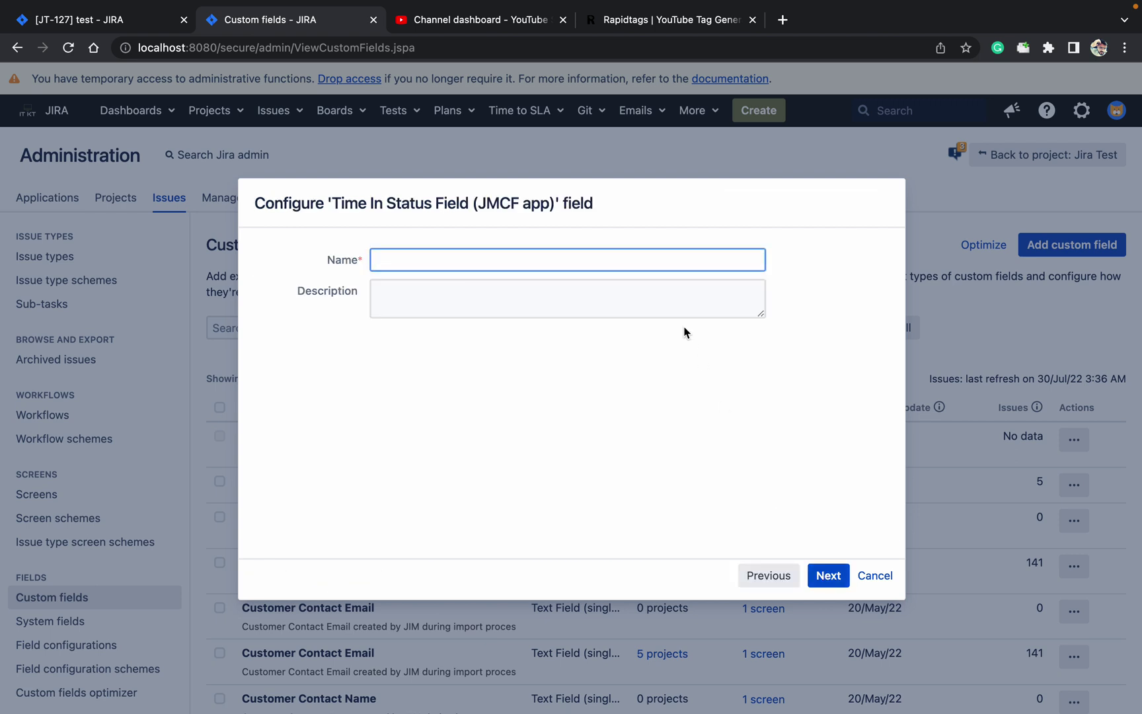
left_click(333, 197)
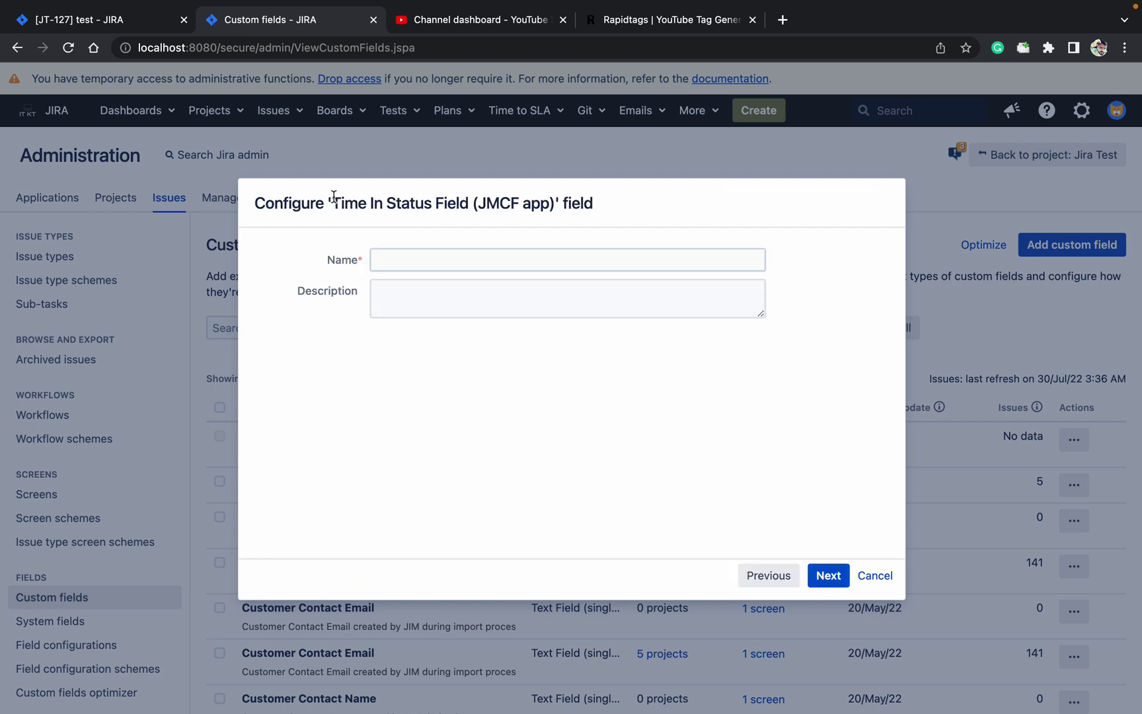
left_click_drag(334, 197, 434, 207)
key("ctrl+c")
left_click(432, 259)
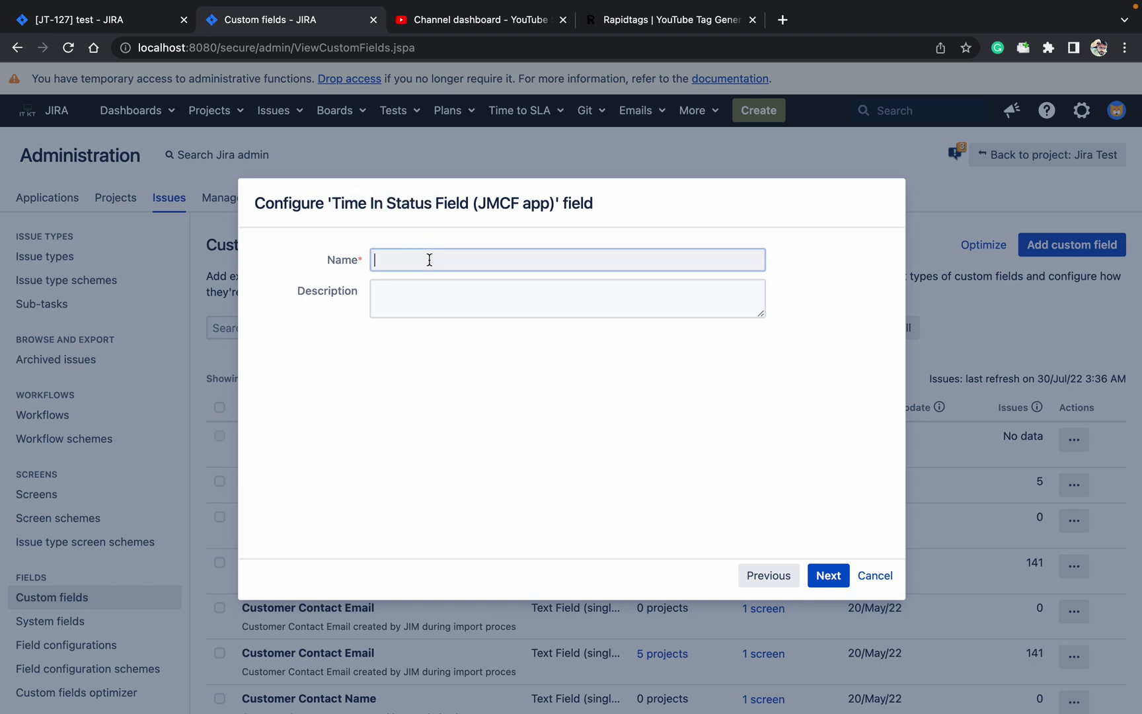
key("ctrl+v")
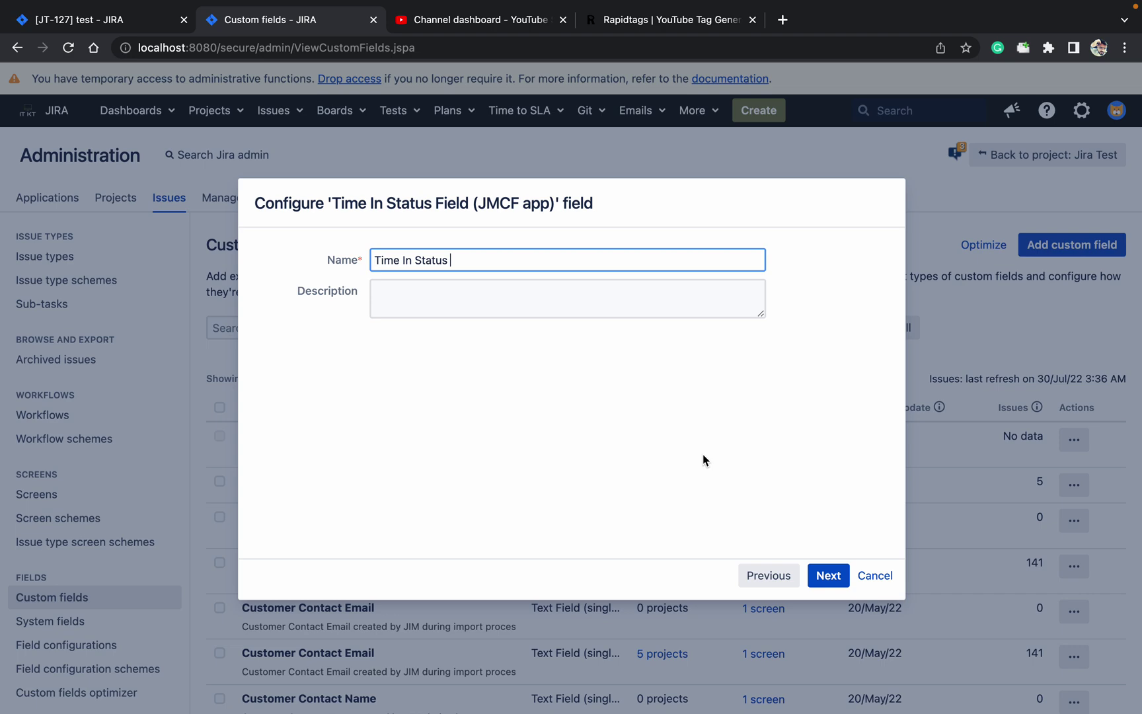
Step: Apply the field to all issues, create it and finish without associating screens
left_click(827, 575)
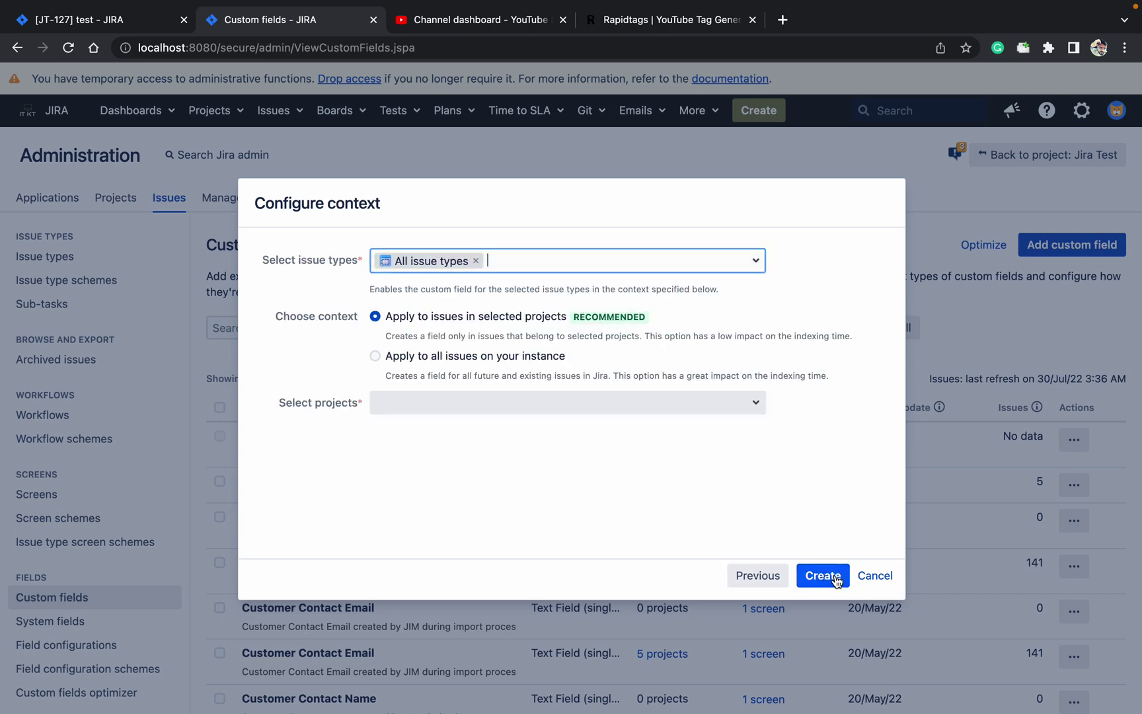
left_click(375, 355)
left_click(822, 575)
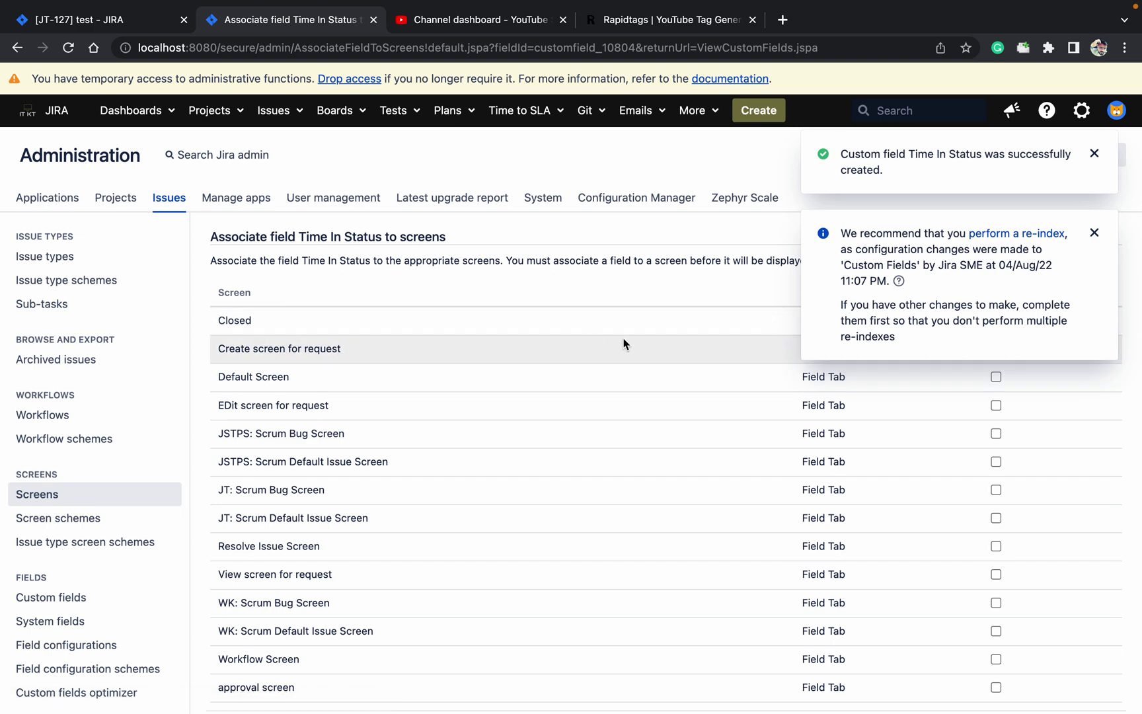
scroll(776, 294, "down", 5)
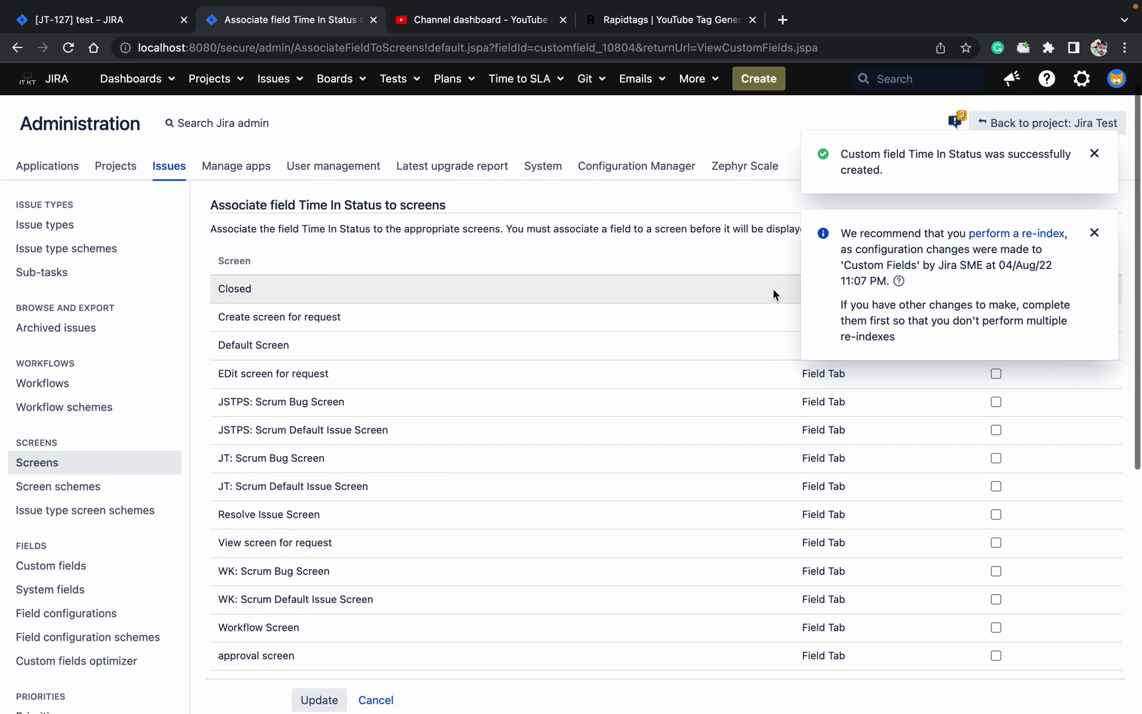
scroll(776, 294, "down", 3)
left_click(318, 509)
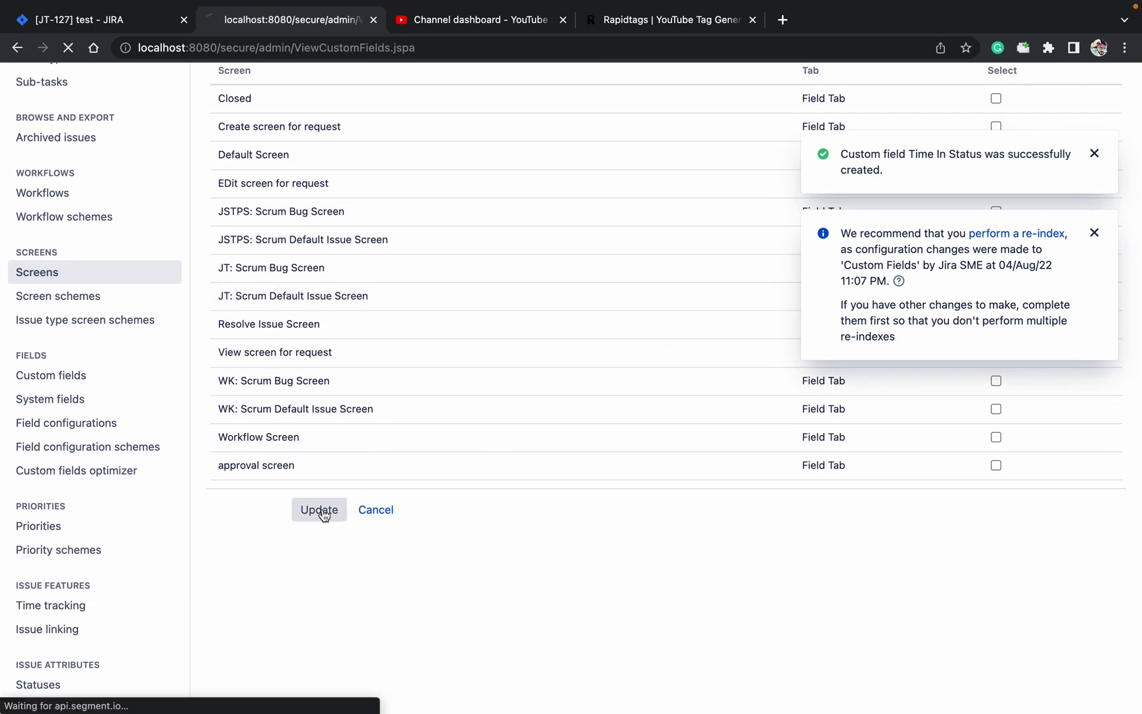
Step: Back on JT-127, add the existing Time In Status field through Admin > Add field
left_click(89, 19)
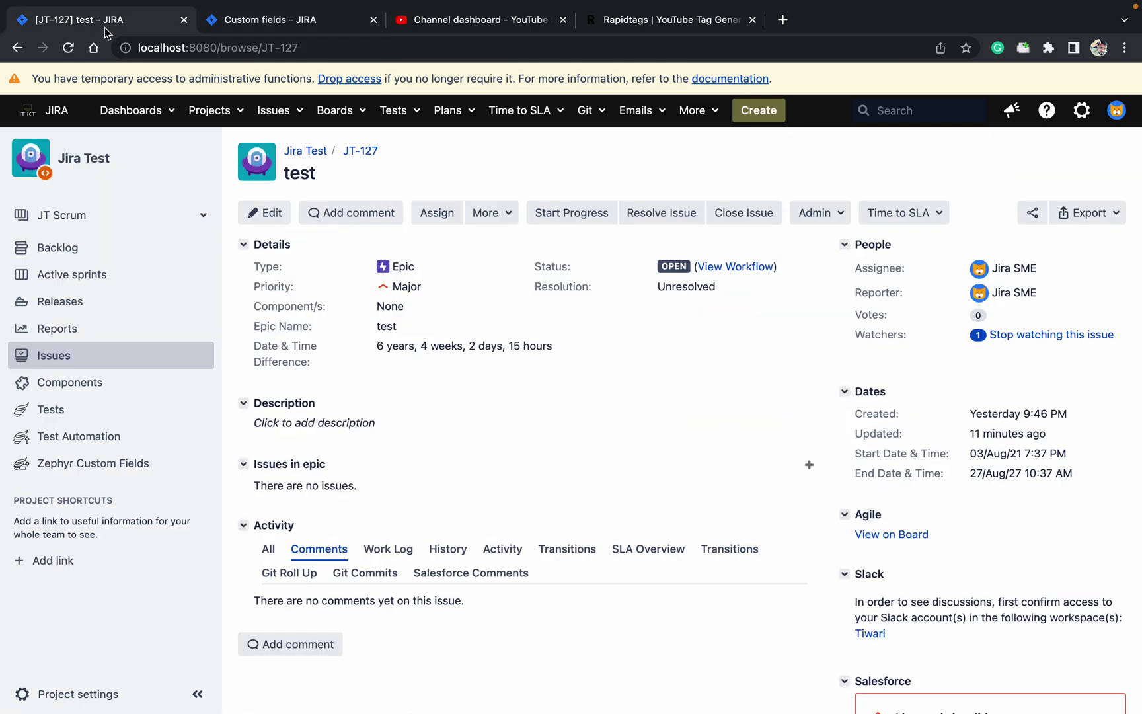
left_click(820, 212)
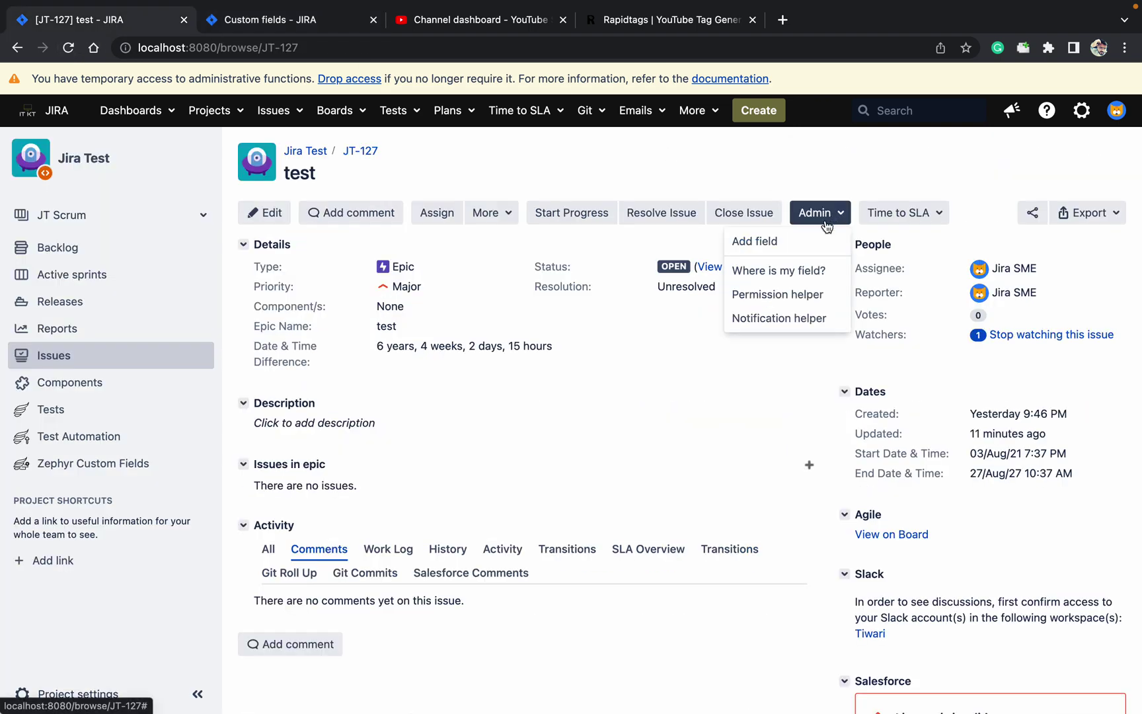
left_click(779, 240)
type("Time In Status")
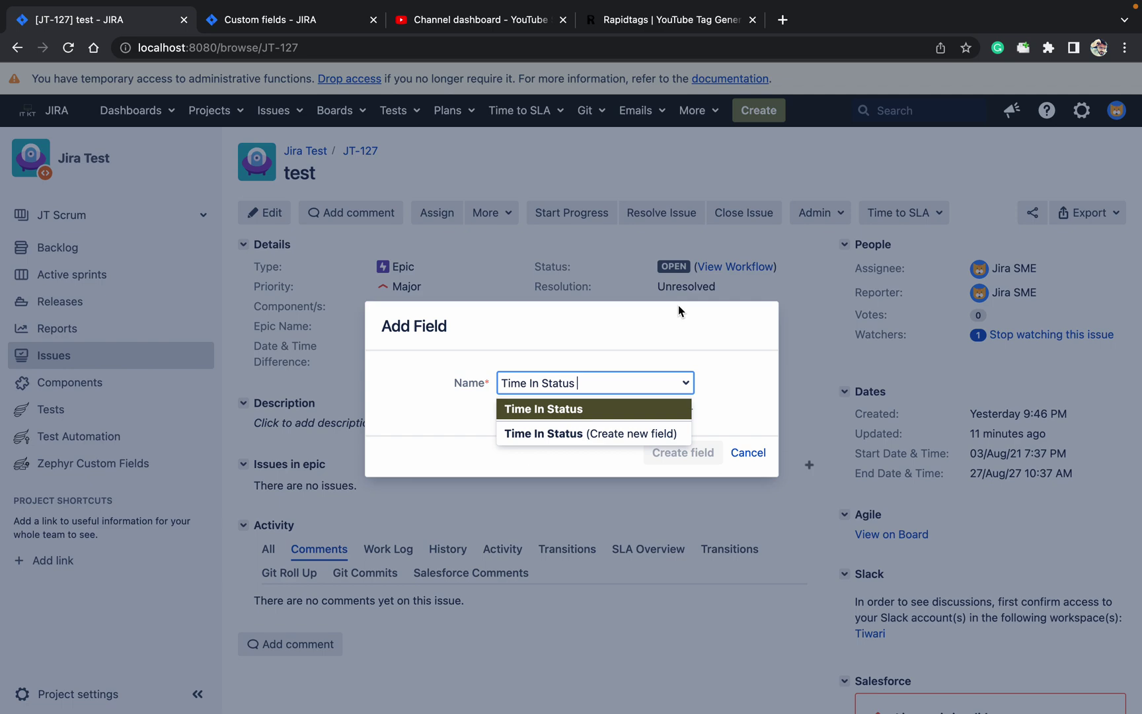
left_click(607, 408)
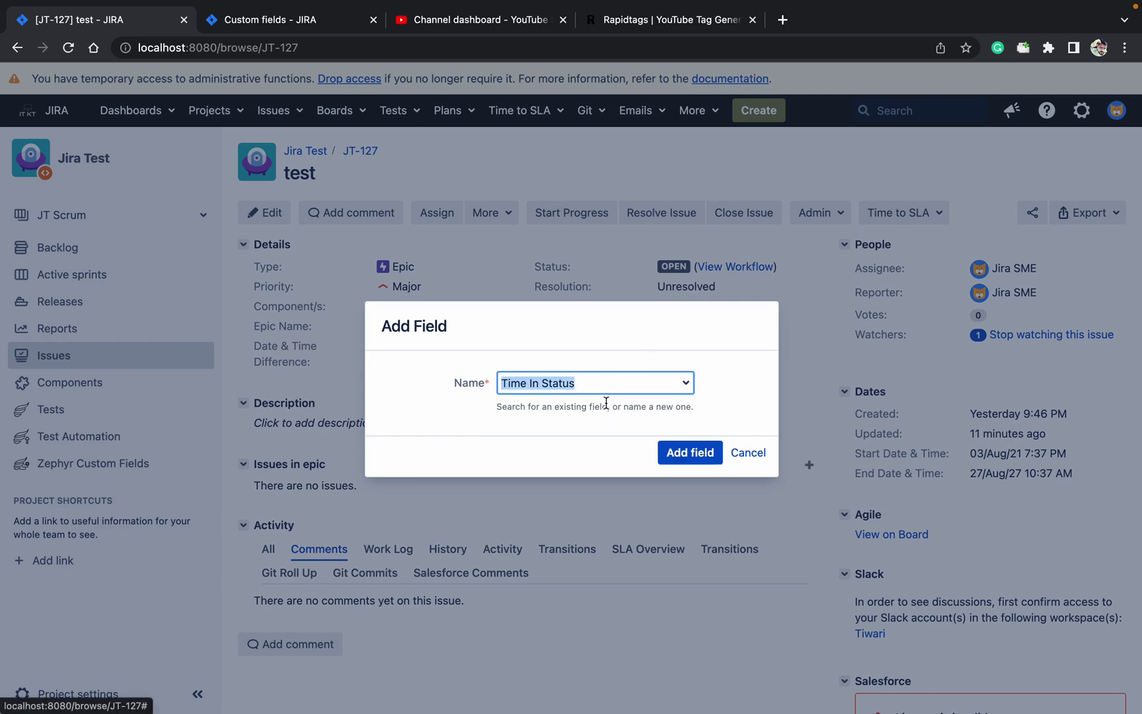
left_click(696, 453)
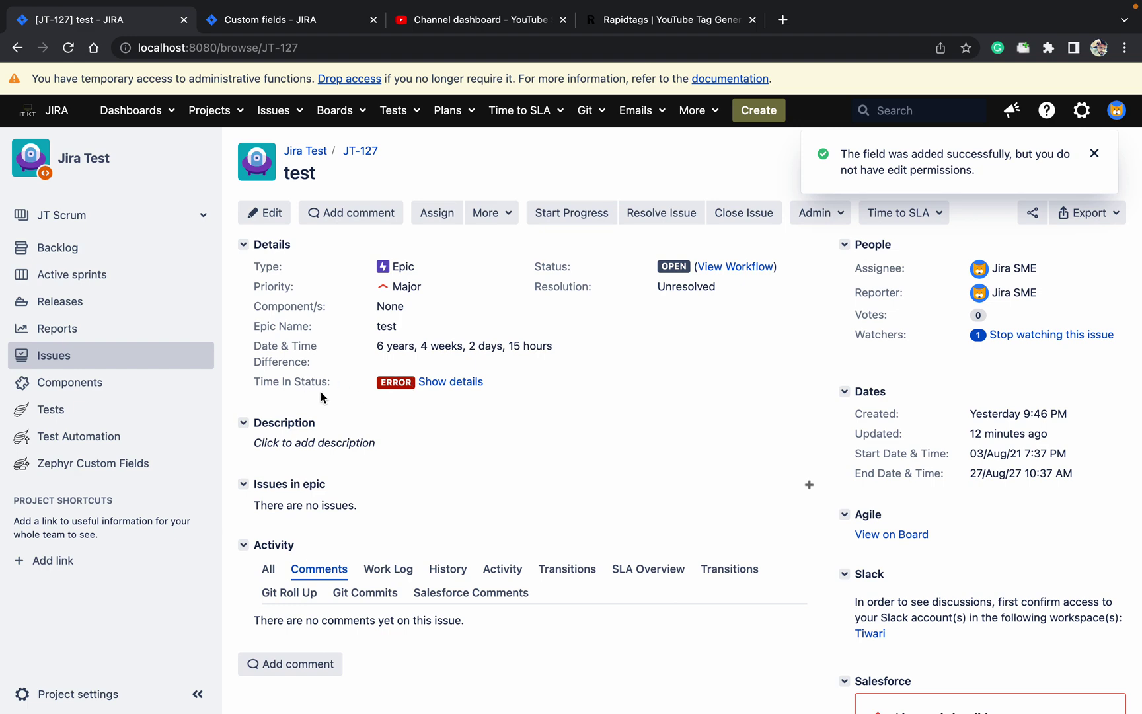
Step: Set the Time In Status field configuration's tracked status to CURRENT STATUS
left_click(464, 382)
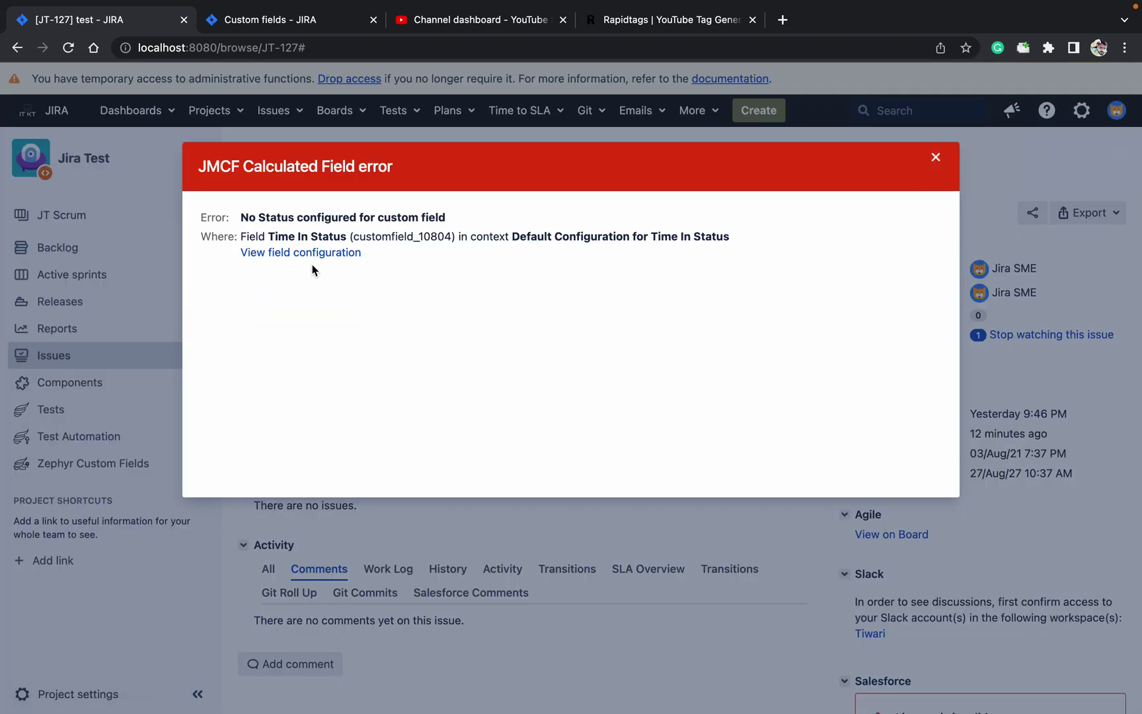
left_click(301, 251)
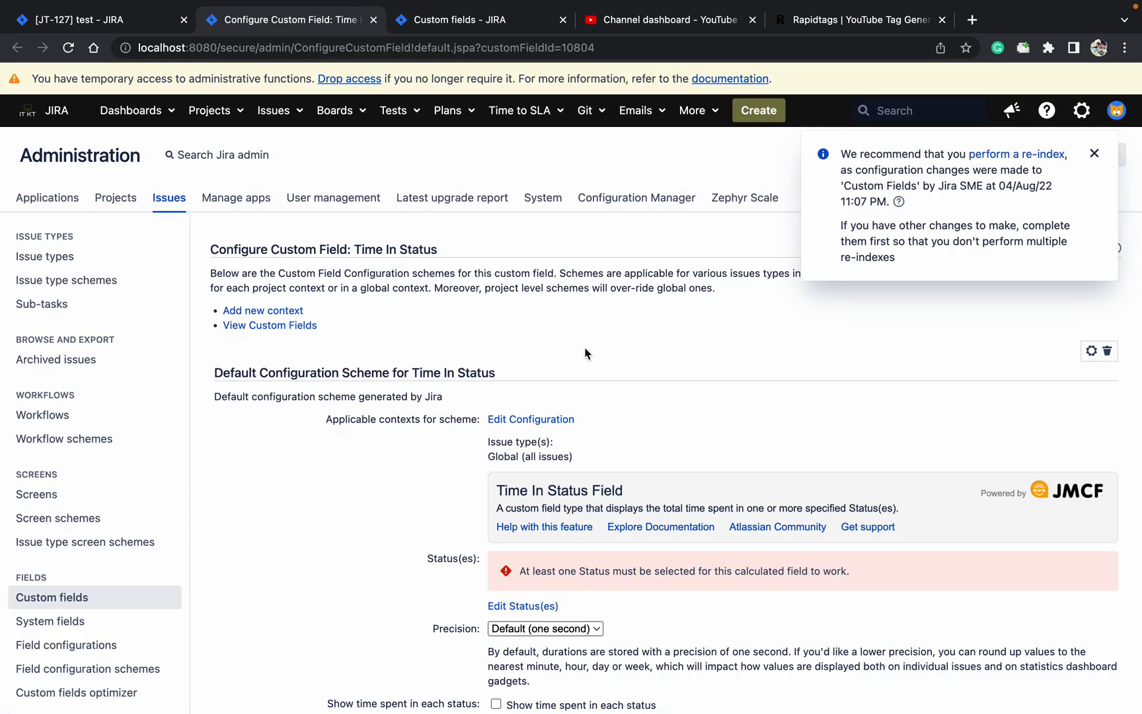
left_click(538, 610)
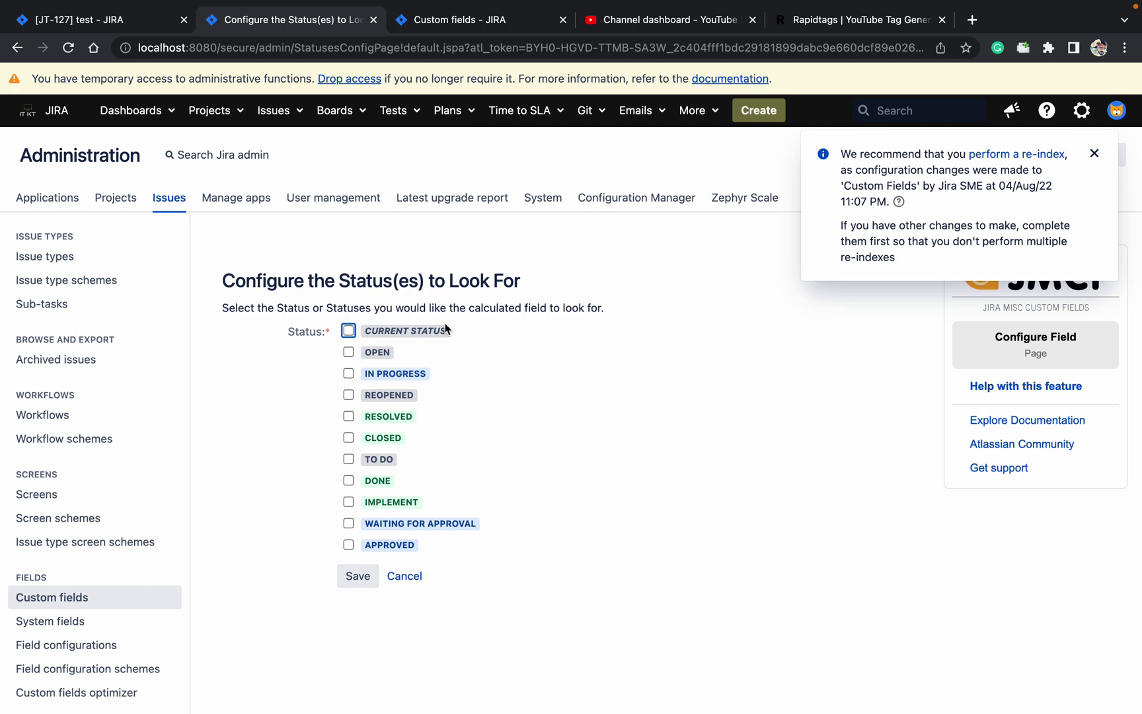
left_click(348, 330)
left_click(358, 575)
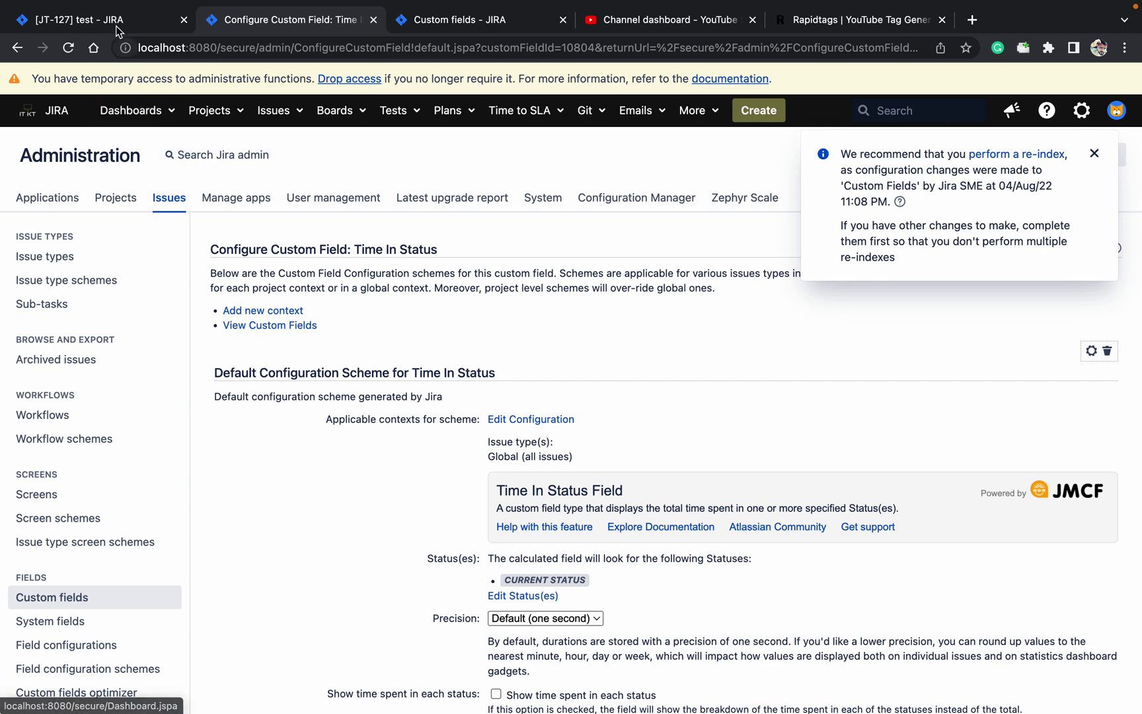
Step: Reload issue JT-127 and move it to In Progress with Start Progress
left_click(117, 26)
left_click(67, 48)
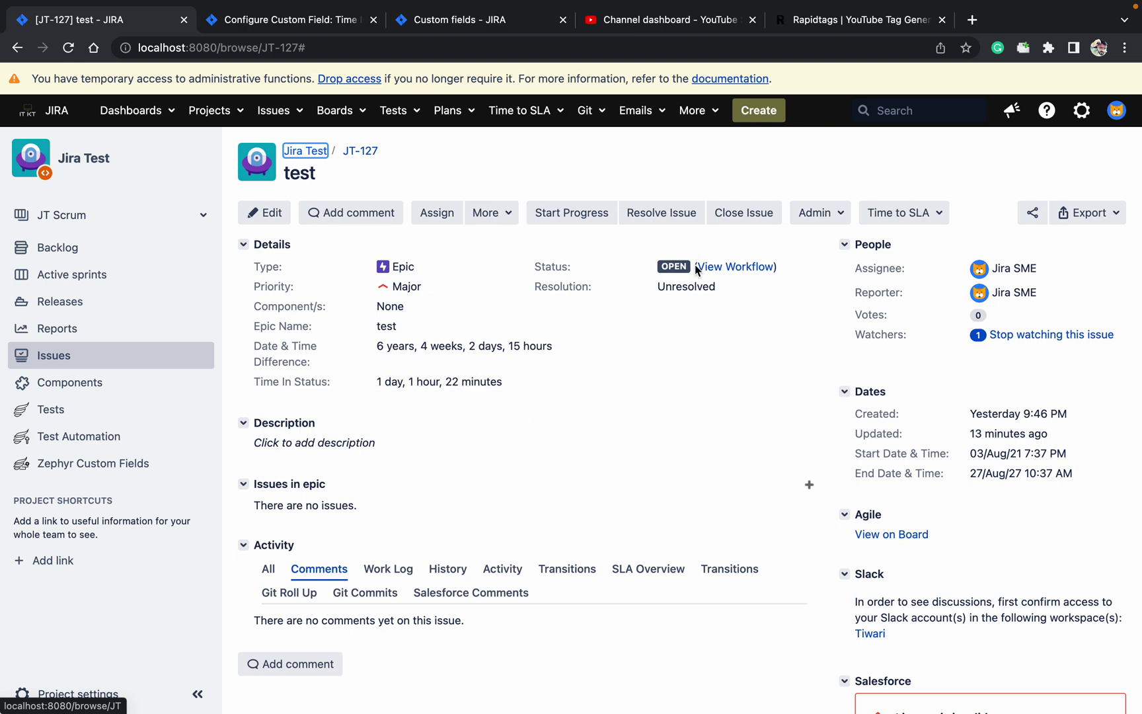
left_click(571, 213)
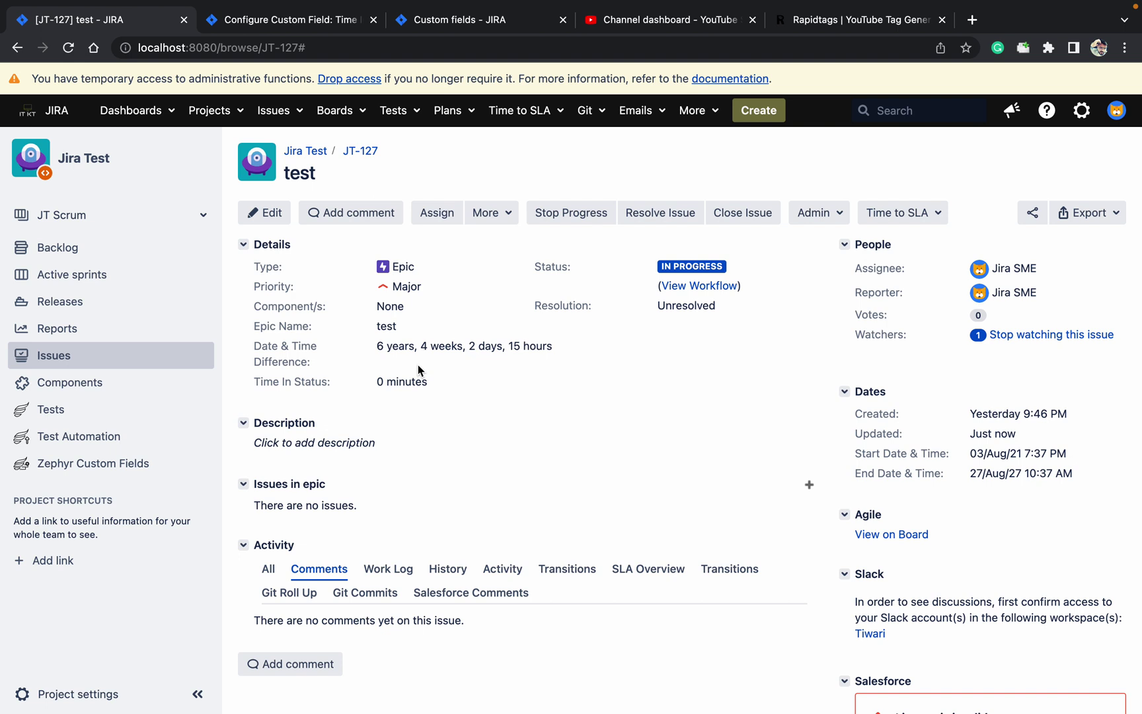
Step: Open recent issue STA-93 and add the Time In Status field through Admin > Add field
left_click(273, 110)
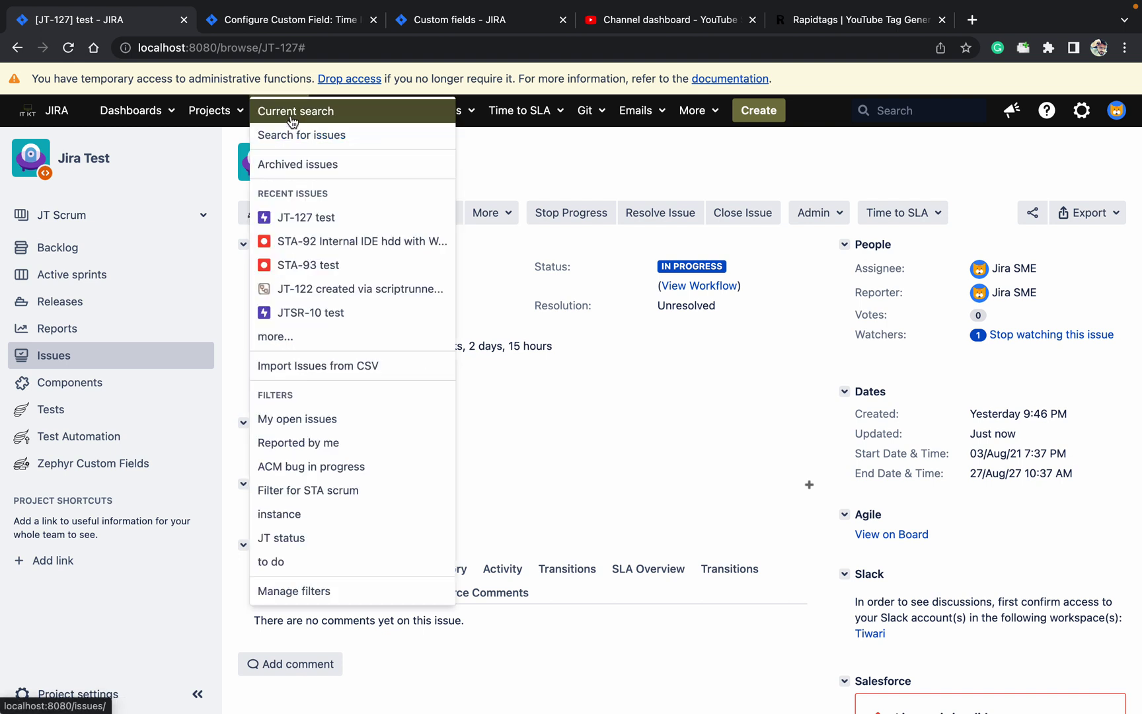
left_click(315, 265)
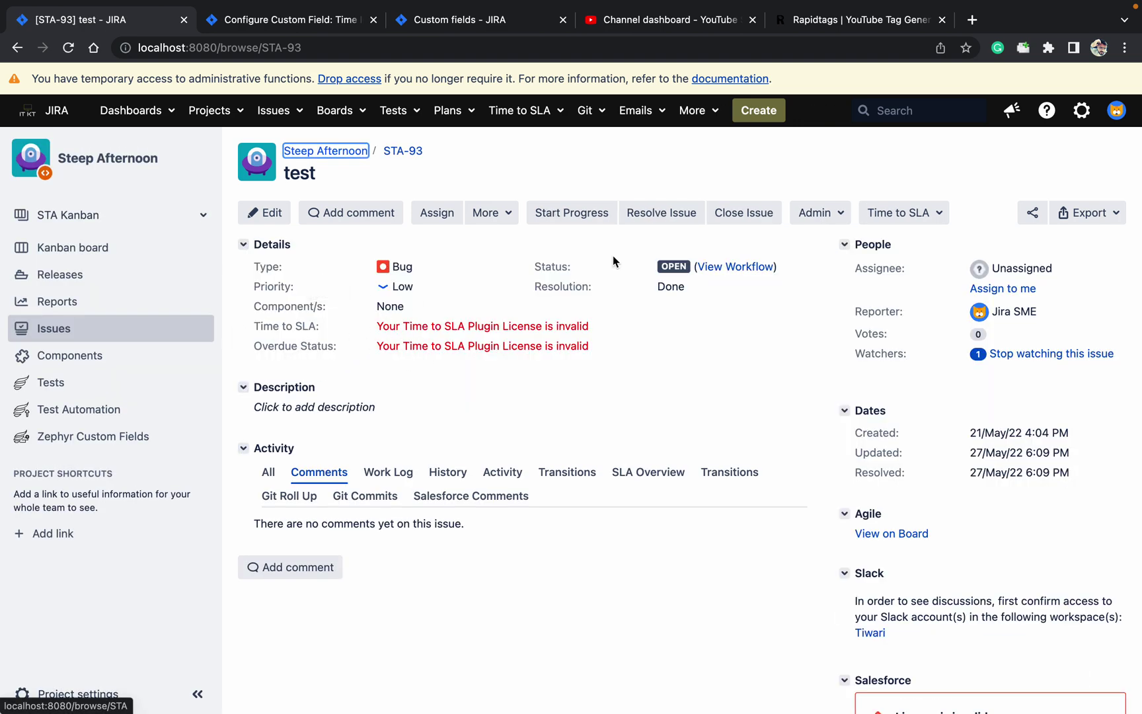
left_click(809, 213)
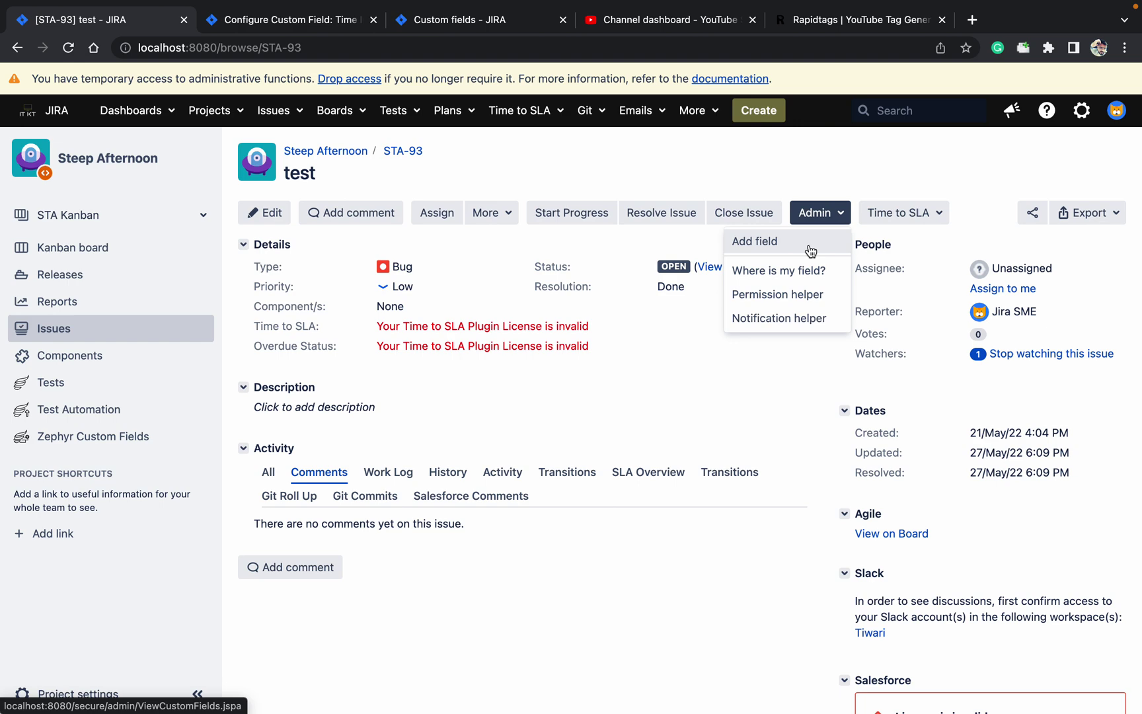
left_click(755, 240)
type("ti")
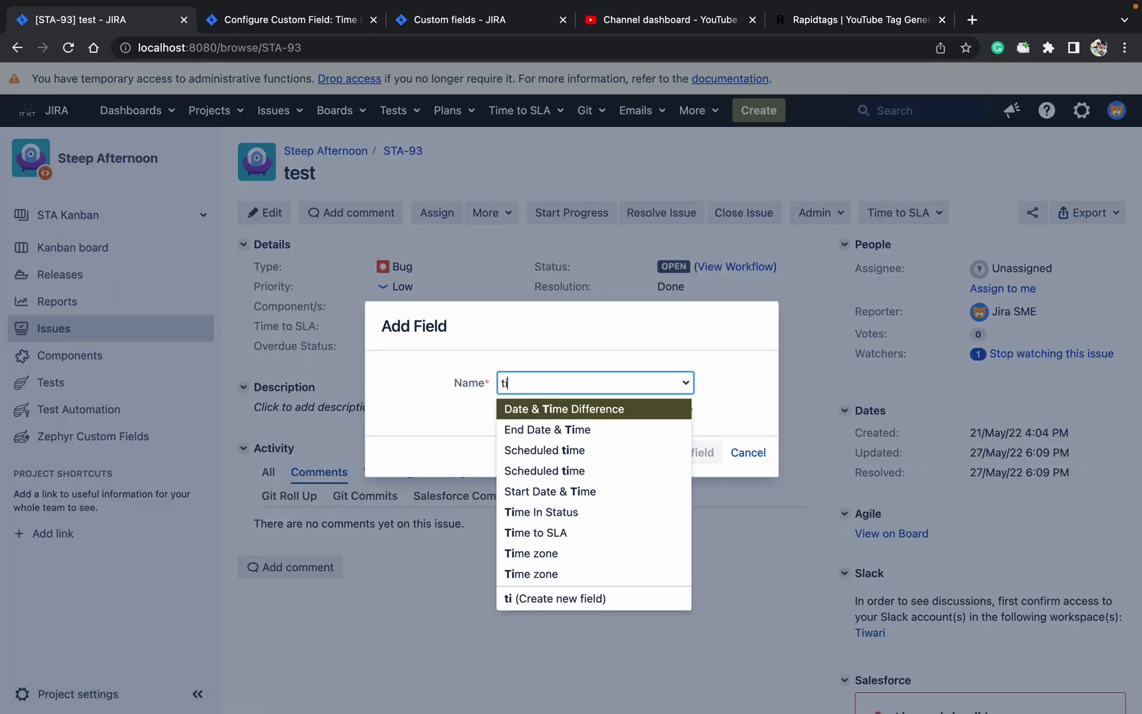
type("m")
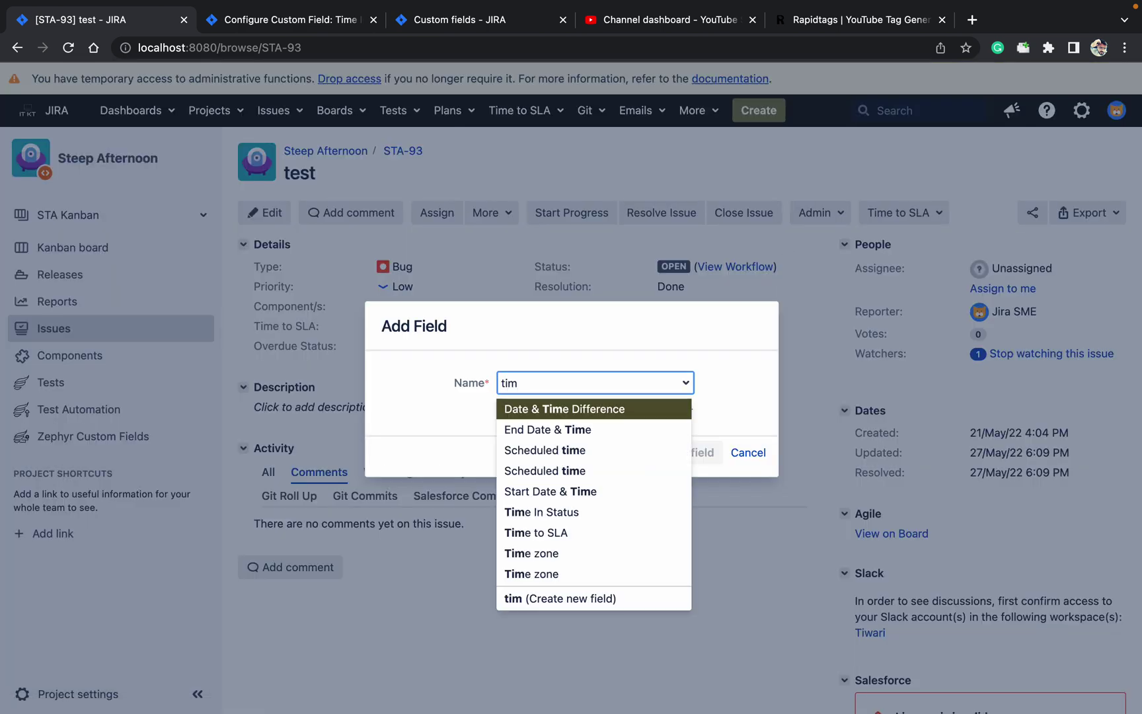
left_click(565, 515)
left_click(689, 453)
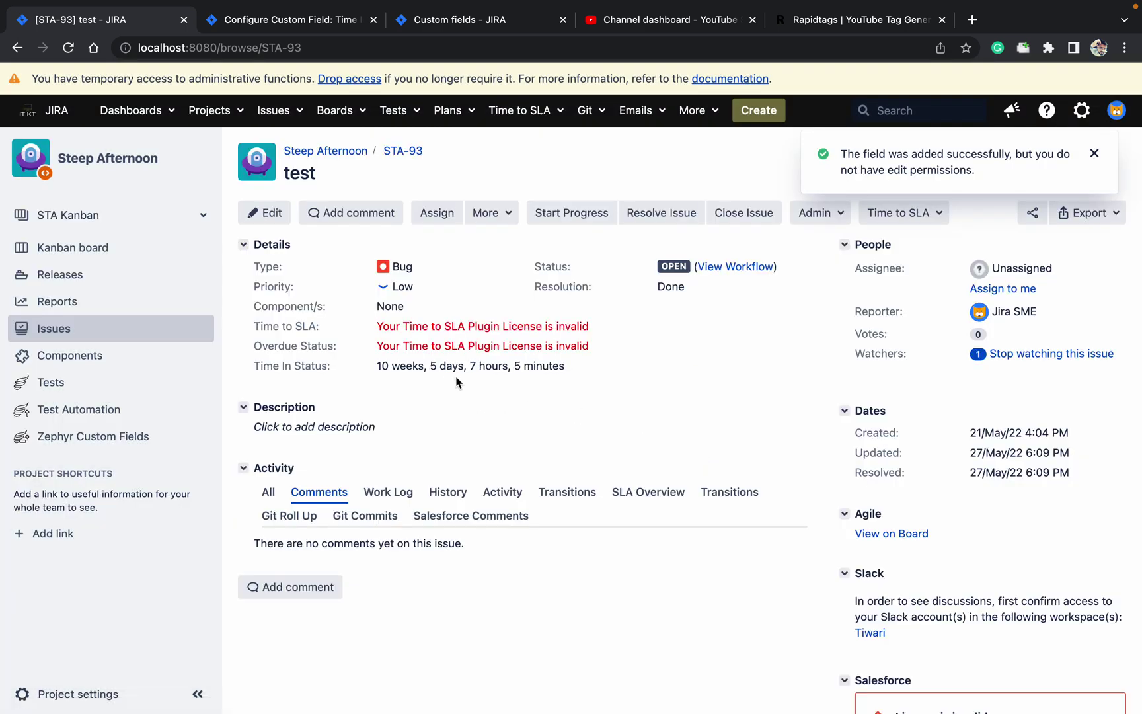
mouse_move(470, 366)
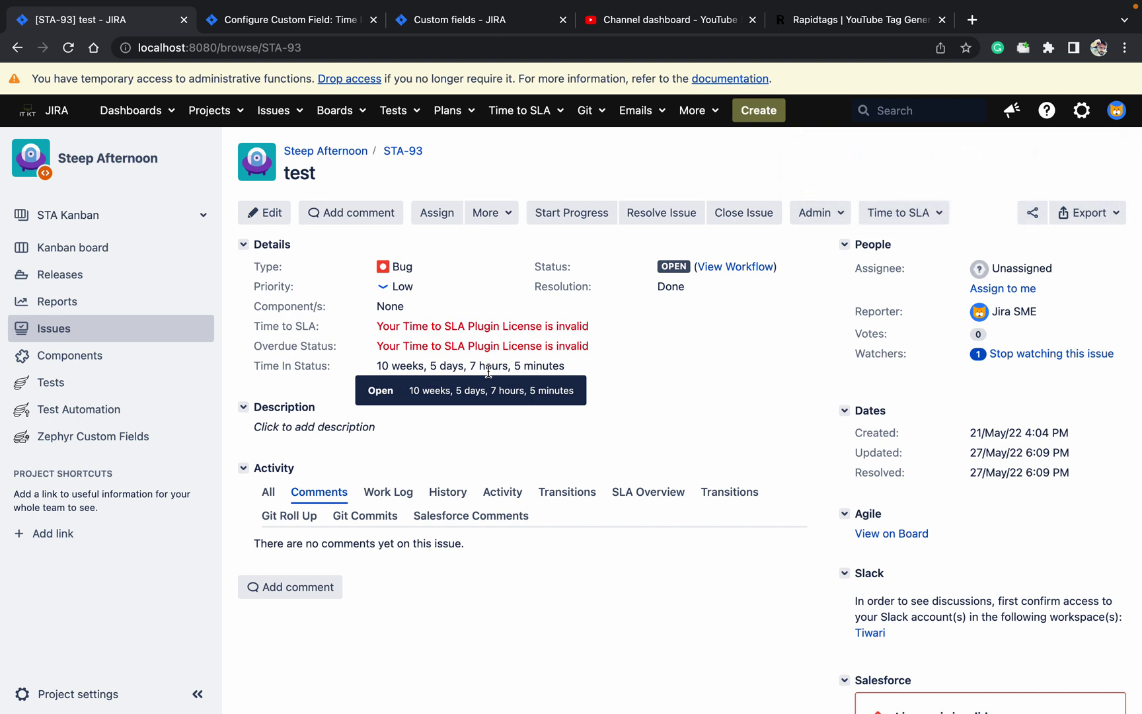
Step: Run the JQL search project = "Jira Test", listing the project's 115 issues
left_click(274, 111)
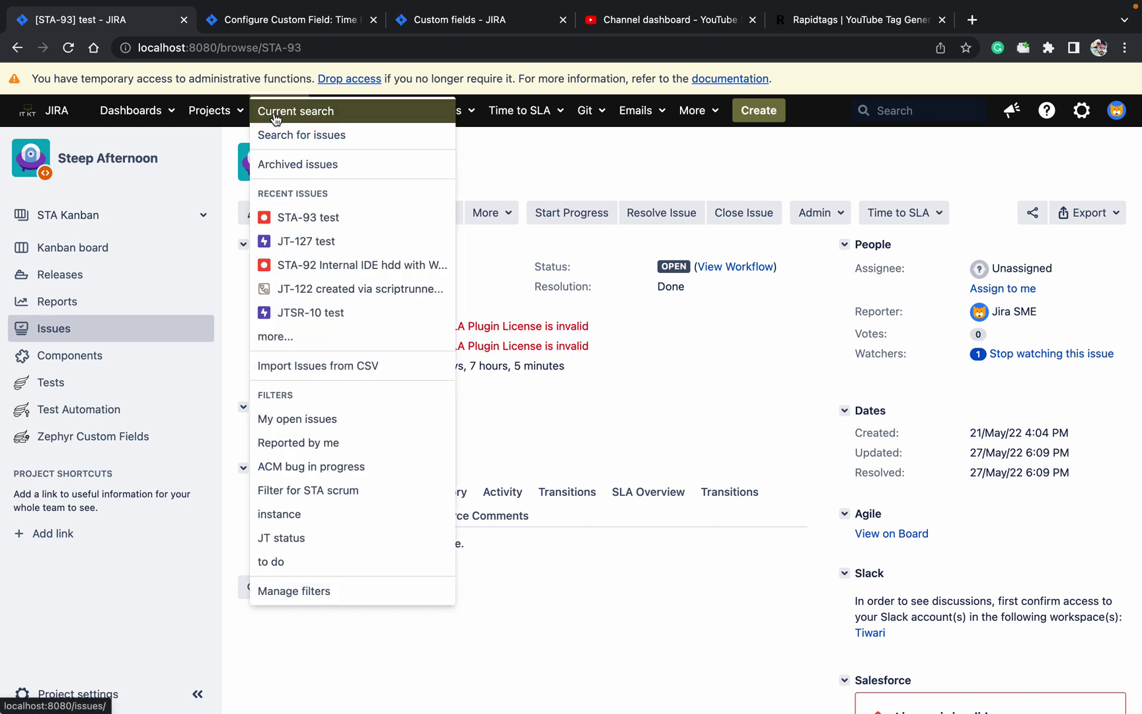
left_click(295, 147)
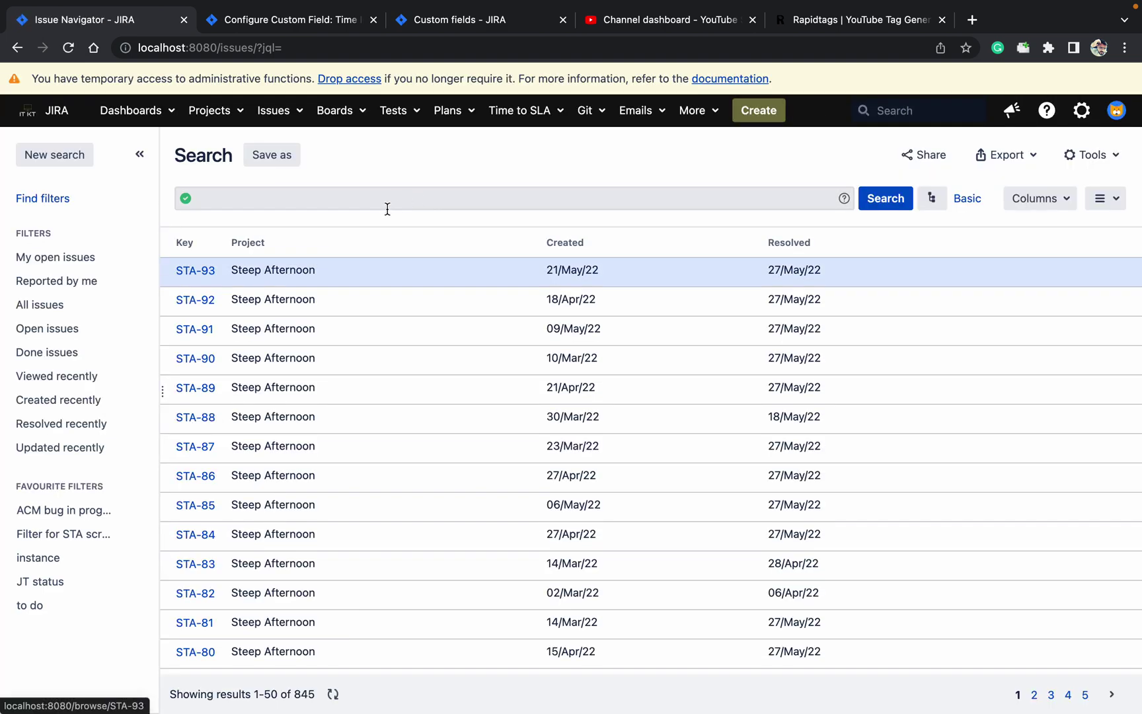
left_click(387, 198)
type("pro")
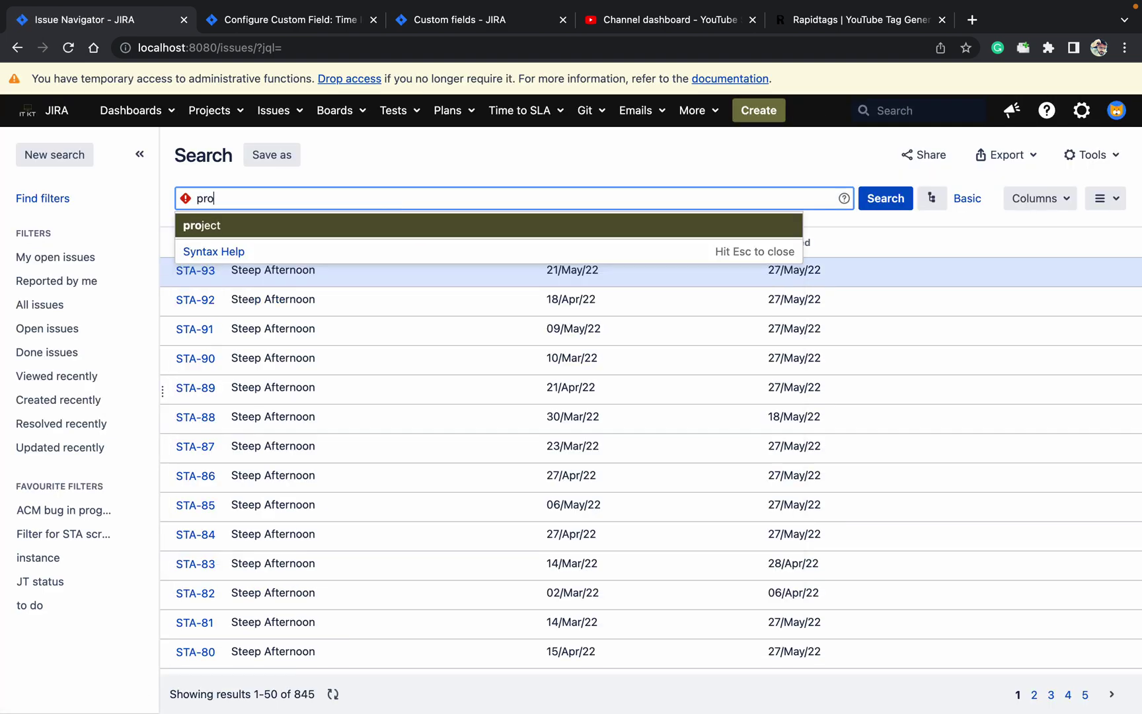
type("ject")
key("Return")
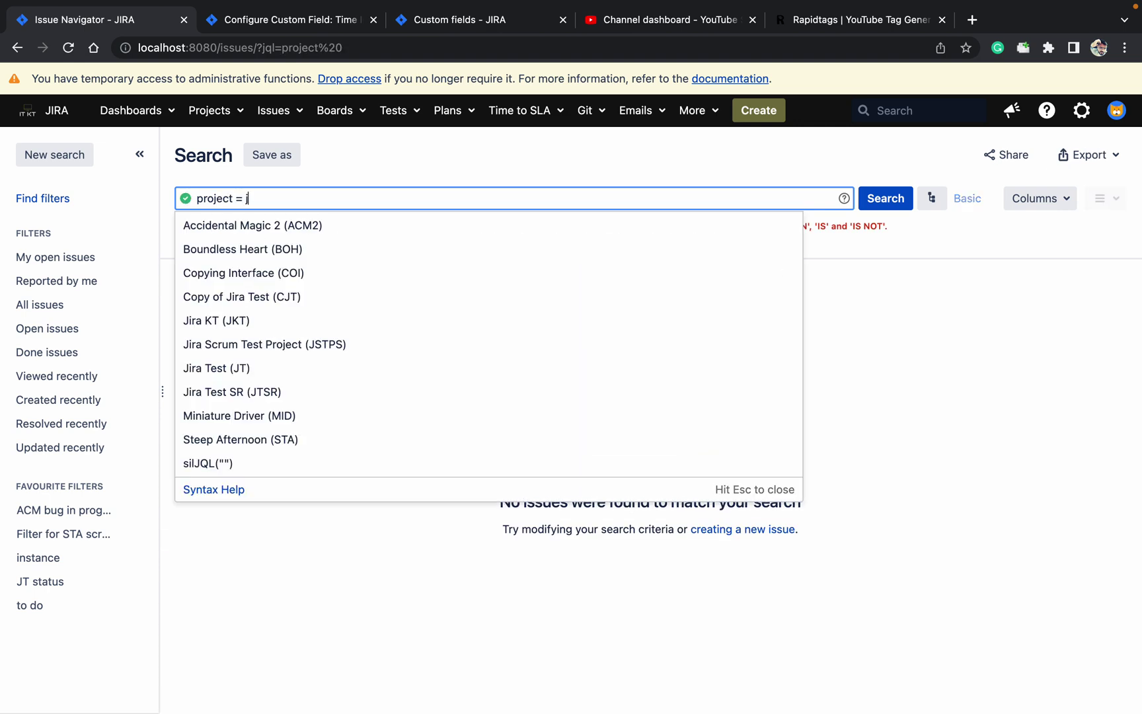
type("JT")
left_click(215, 224)
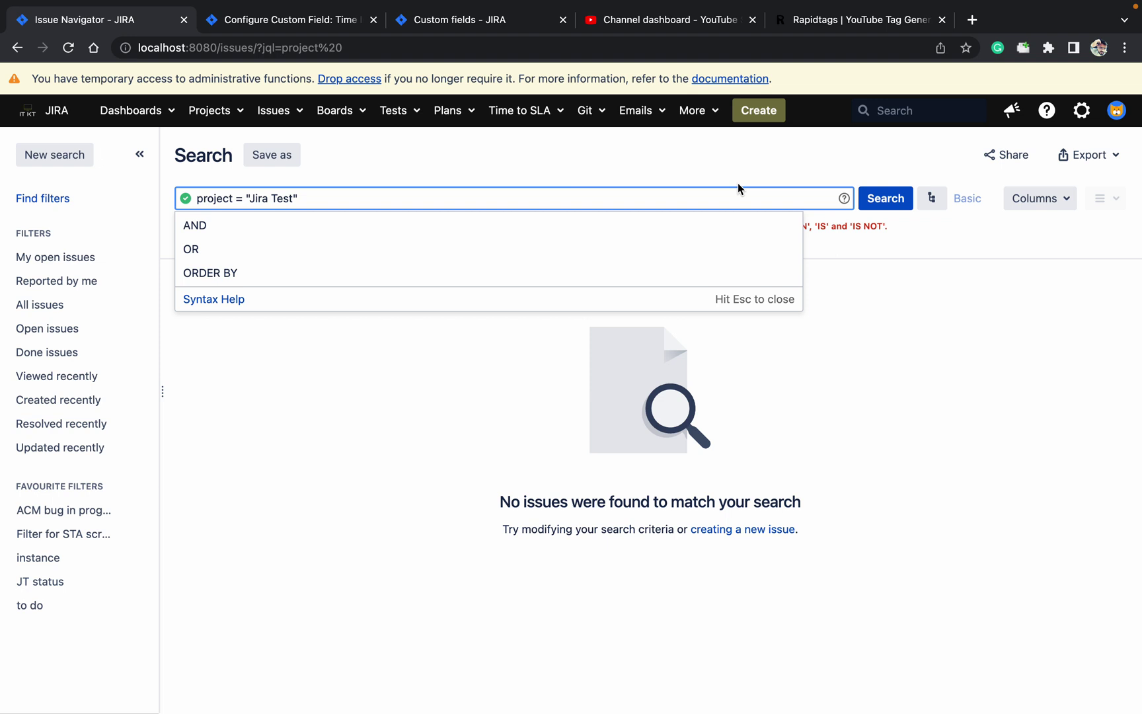
left_click(885, 199)
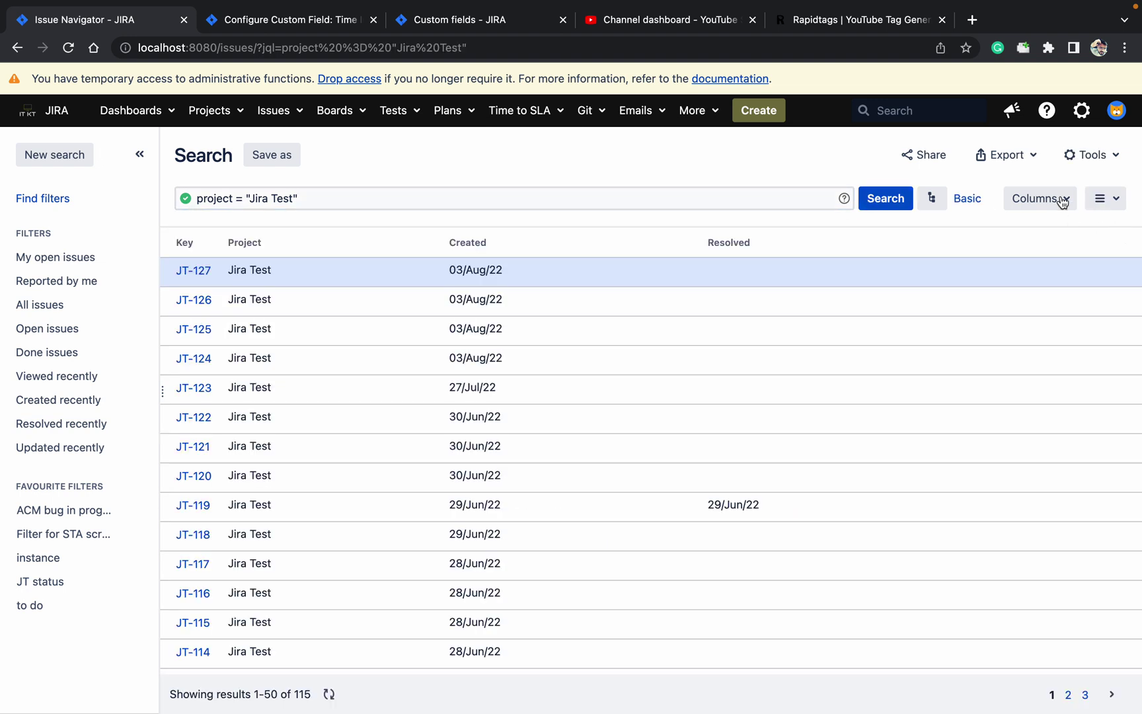
Step: Tick Time In Status in the Columns chooser so JT-127 shows 1m
left_click(1039, 198)
type("t")
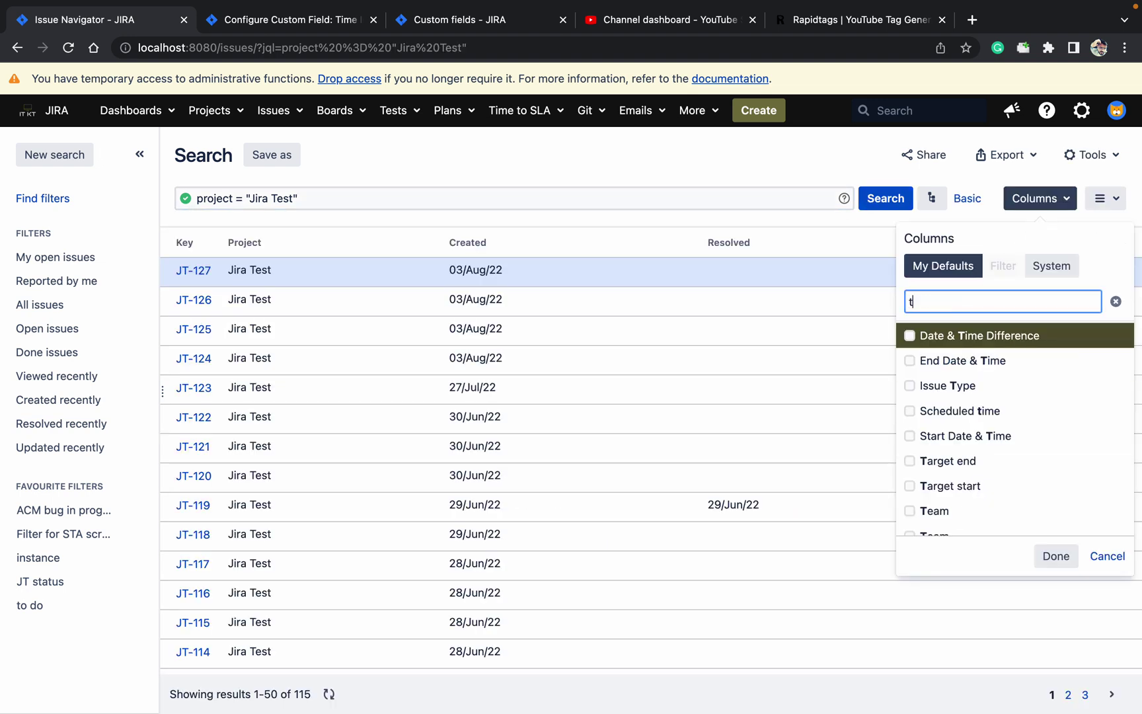
type("imew")
key("BackSpace")
key("BackSpace")
type("e")
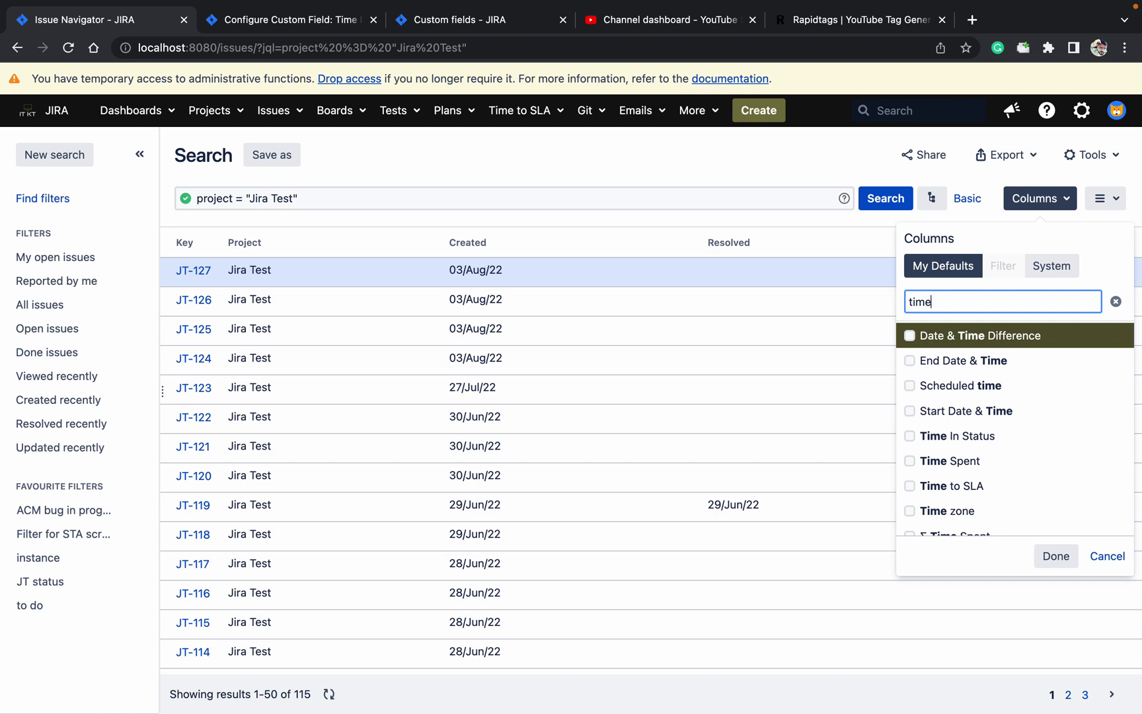
type(" i")
key("BackSpace")
key("BackSpace")
key("BackSpace")
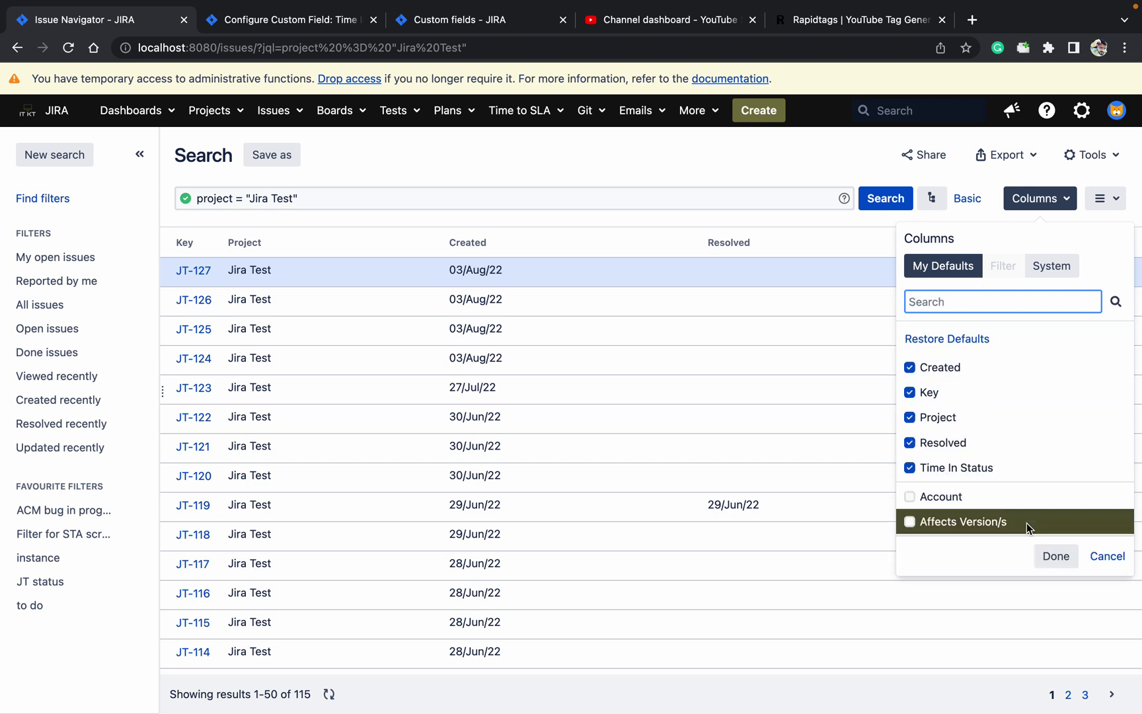
left_click(1054, 556)
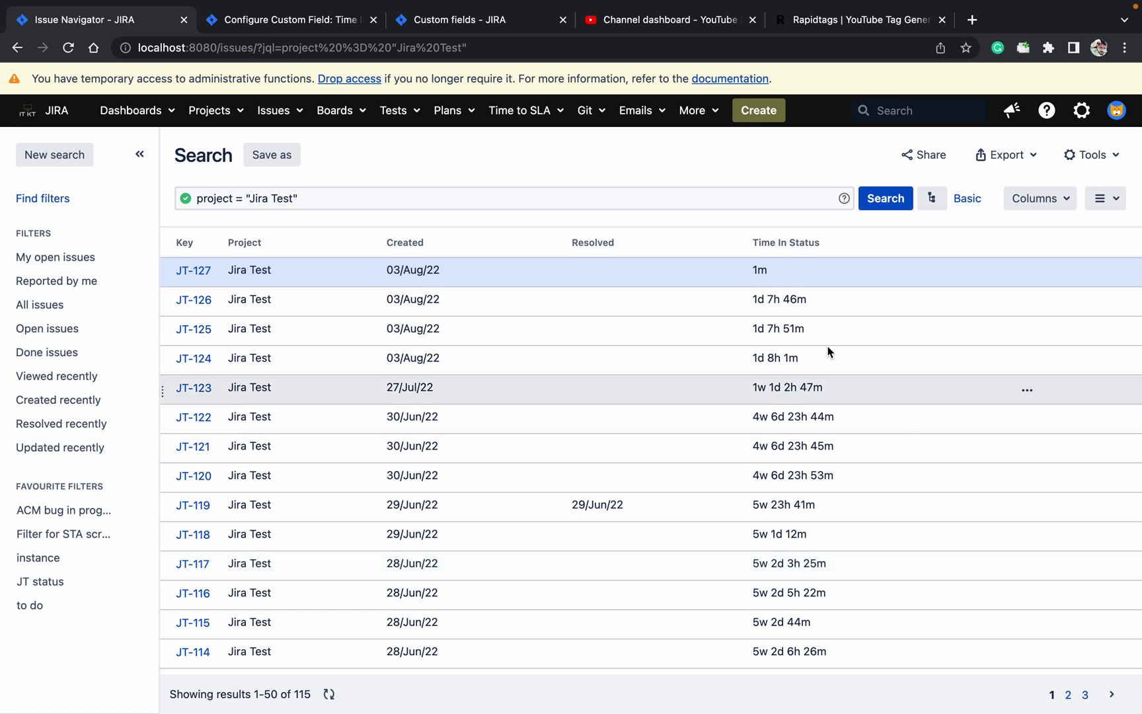